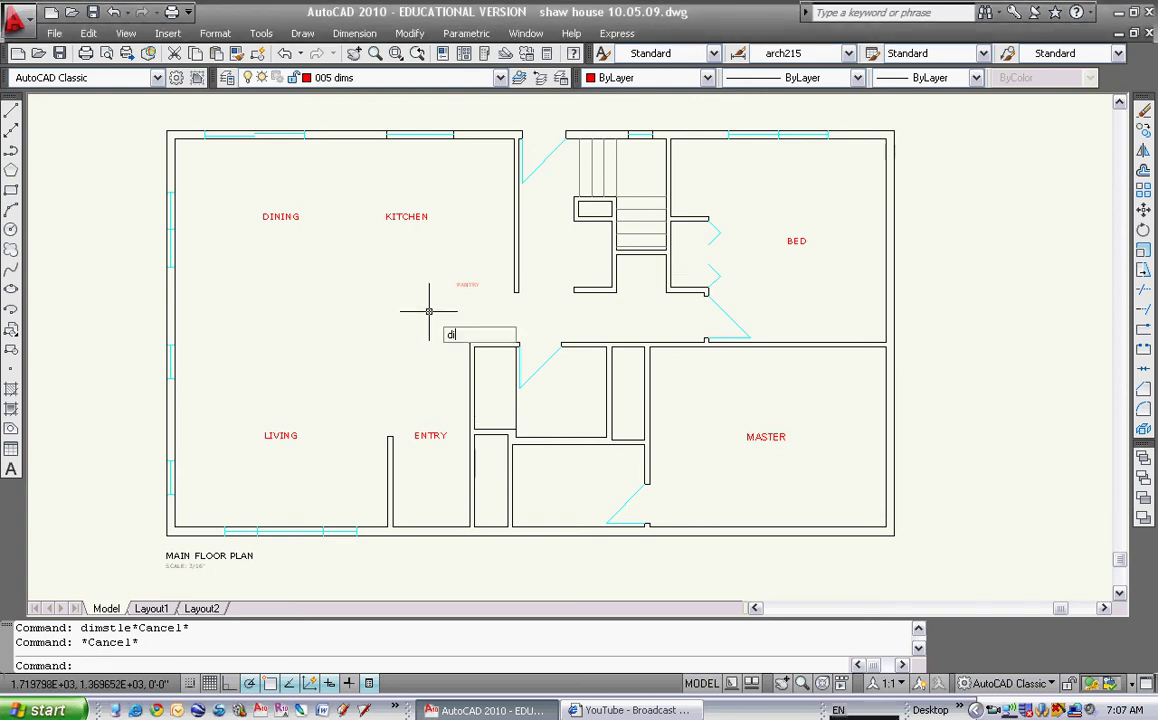
- Open the Dimension Style Manager and look at the preview and description of the Copy of Standard style
type("e")
key("Return")
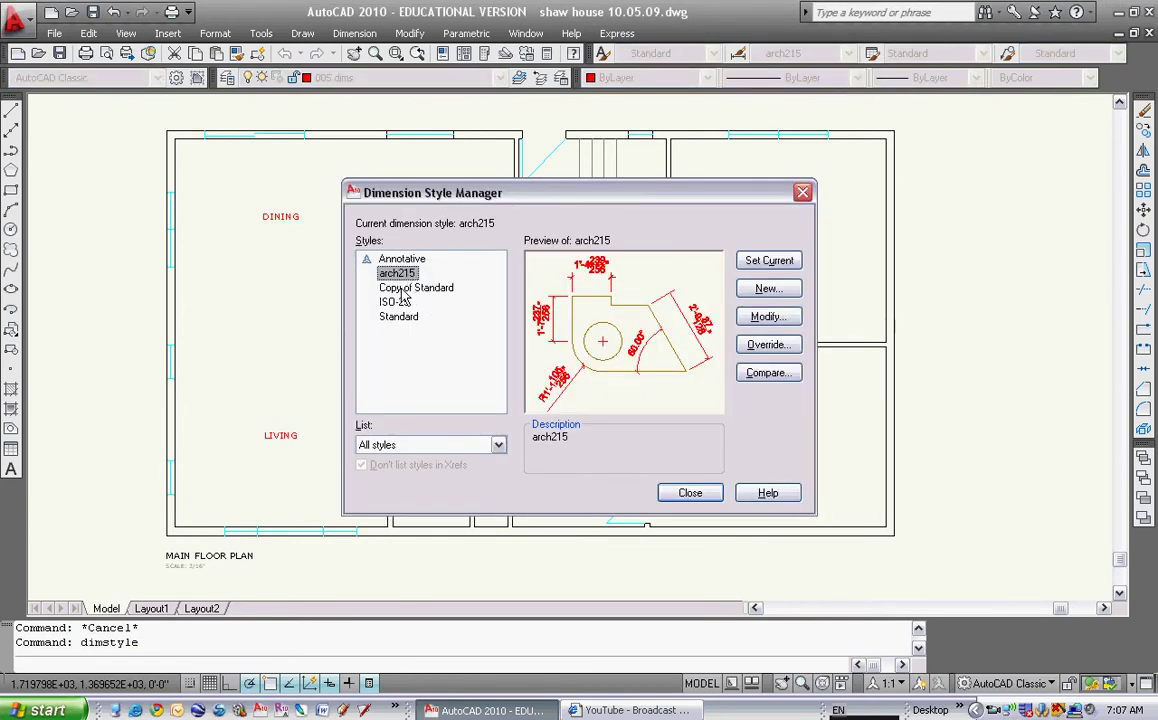
left_click(409, 288)
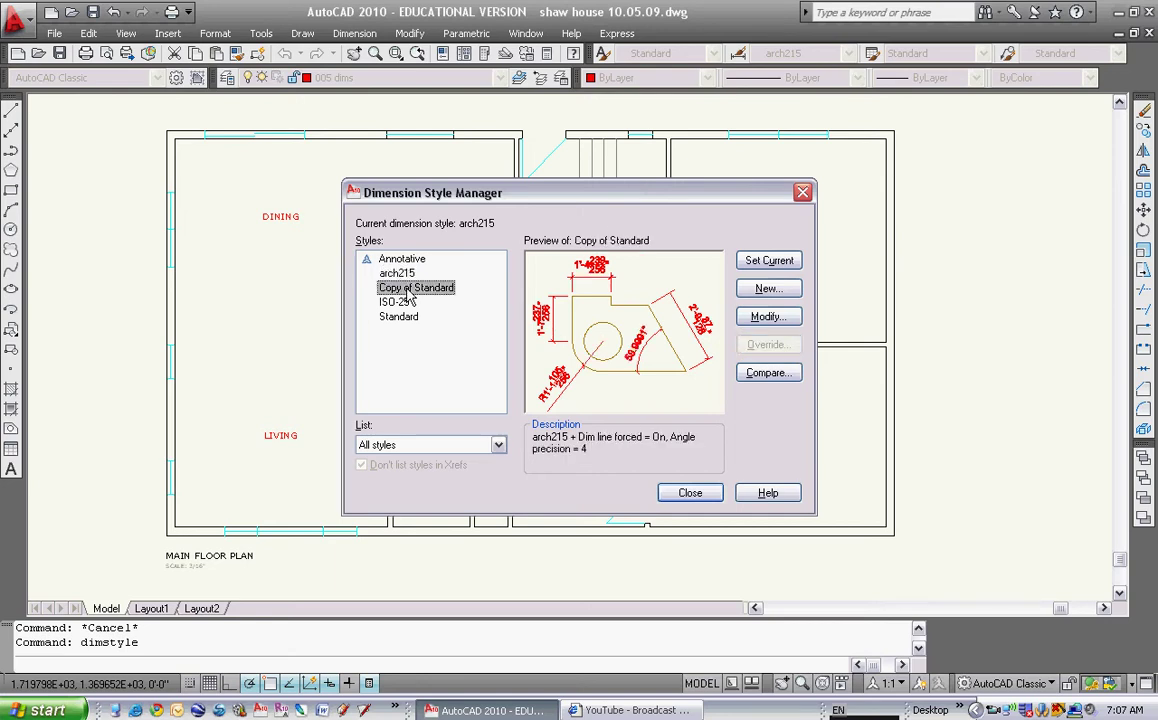
right_click(408, 291)
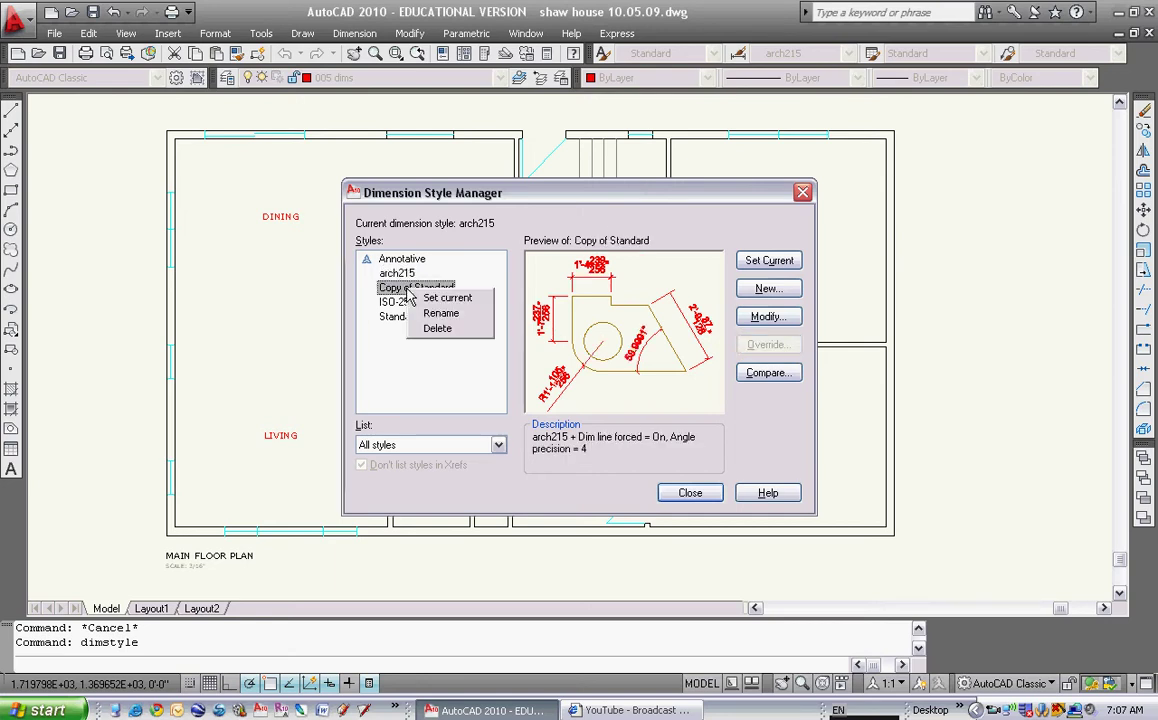
left_click(404, 350)
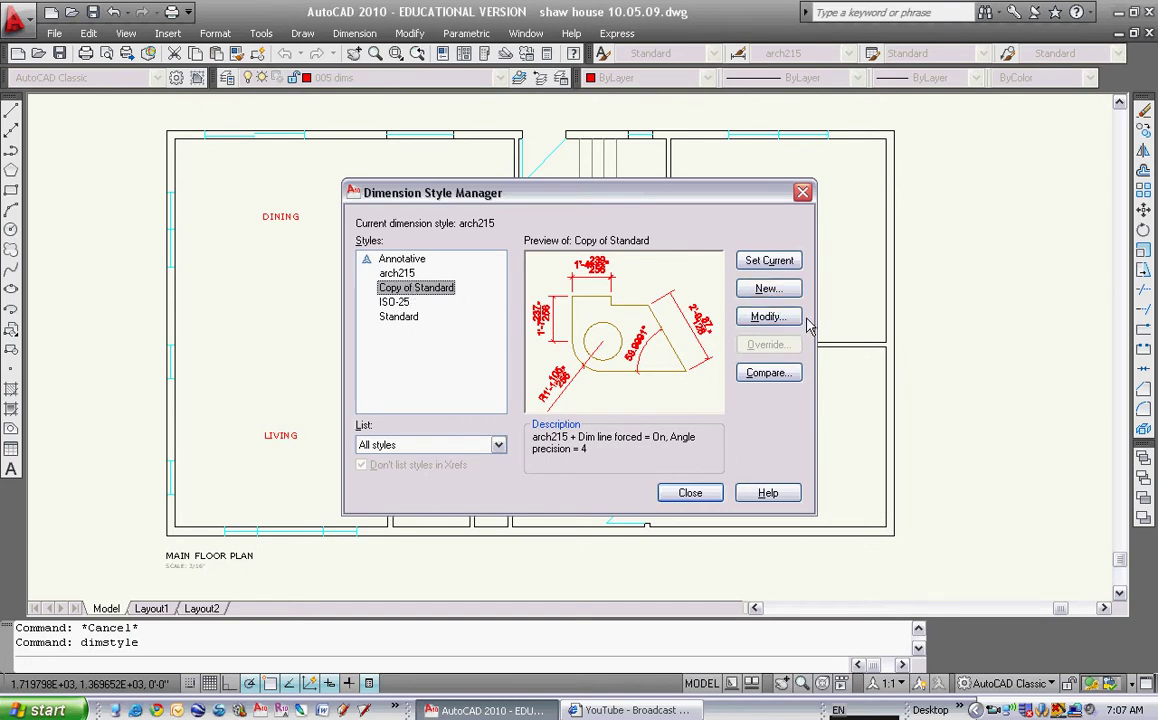
- Make arch215 the current dimension style, checking its line settings before closing the Dimension Style Manager
left_click(398, 273)
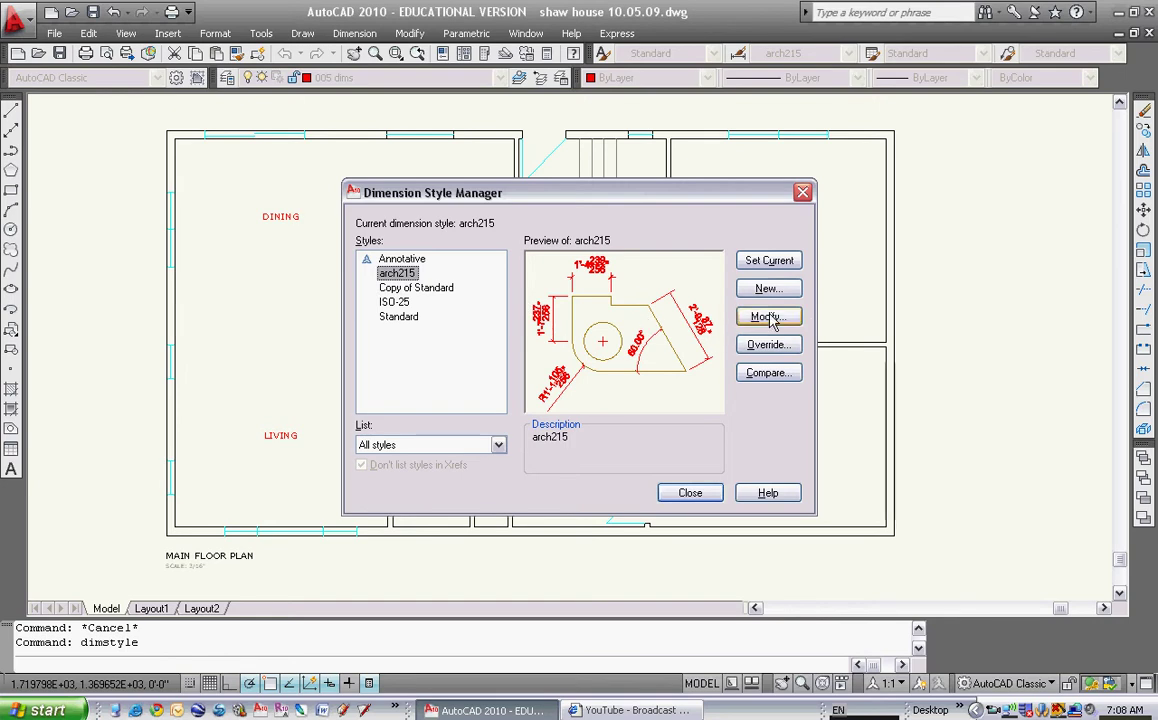
left_click(772, 264)
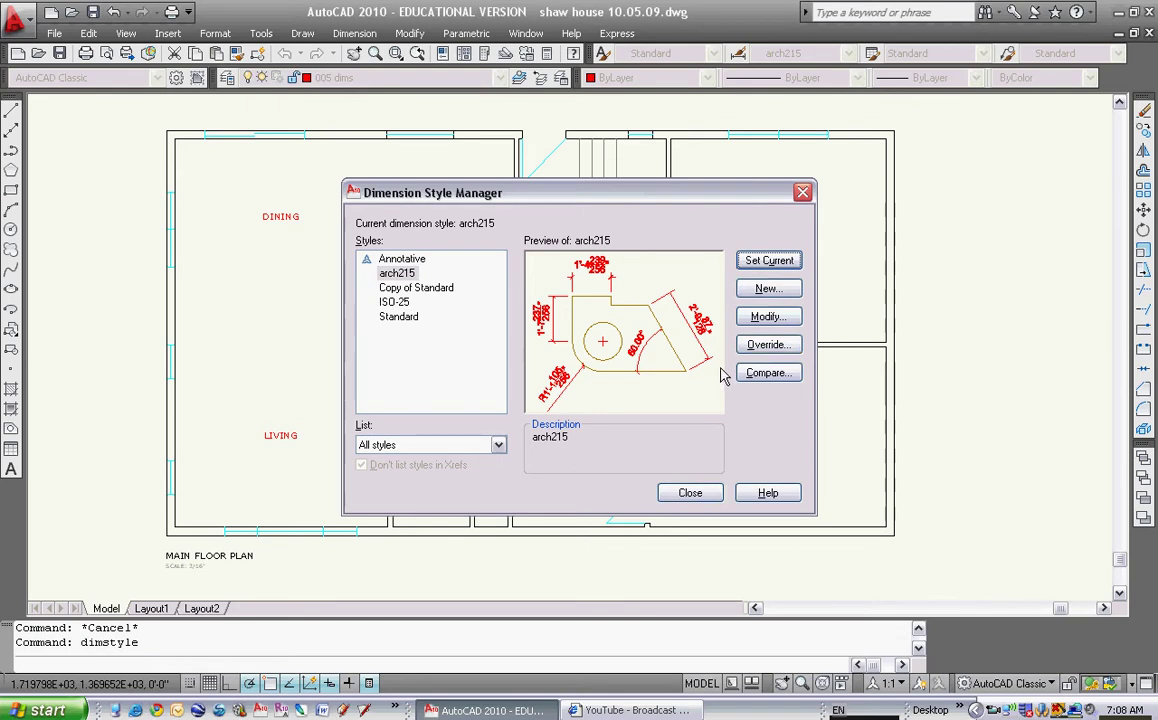
left_click(768, 317)
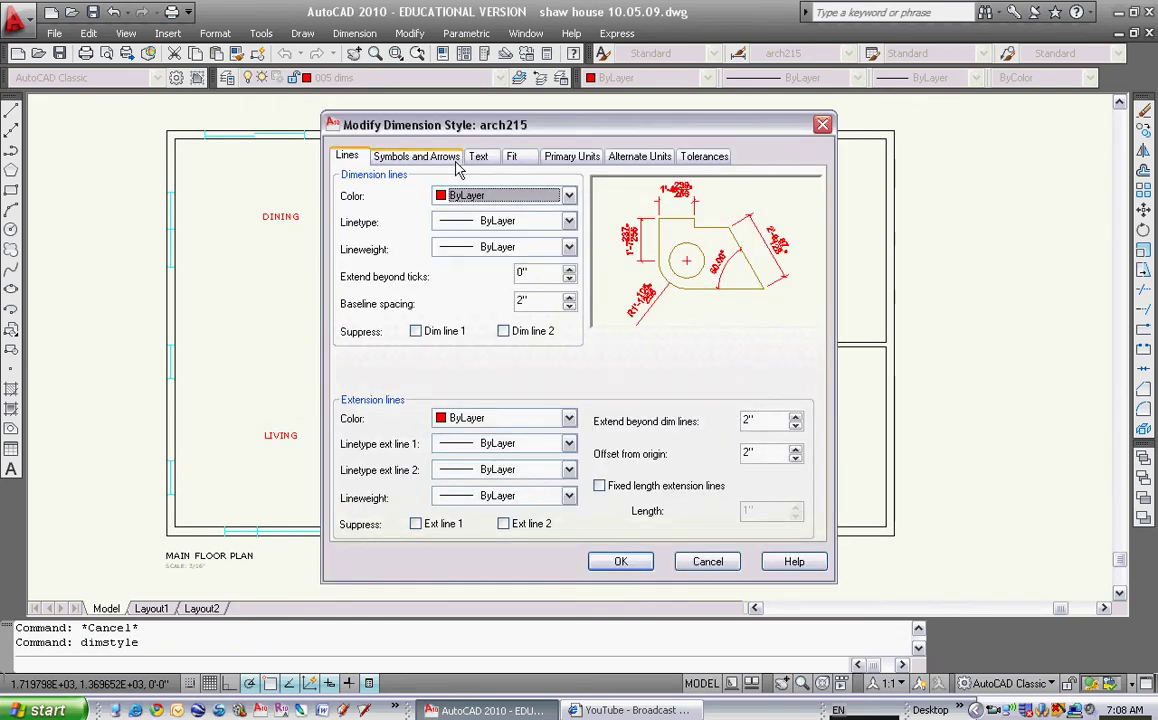
left_click(639, 563)
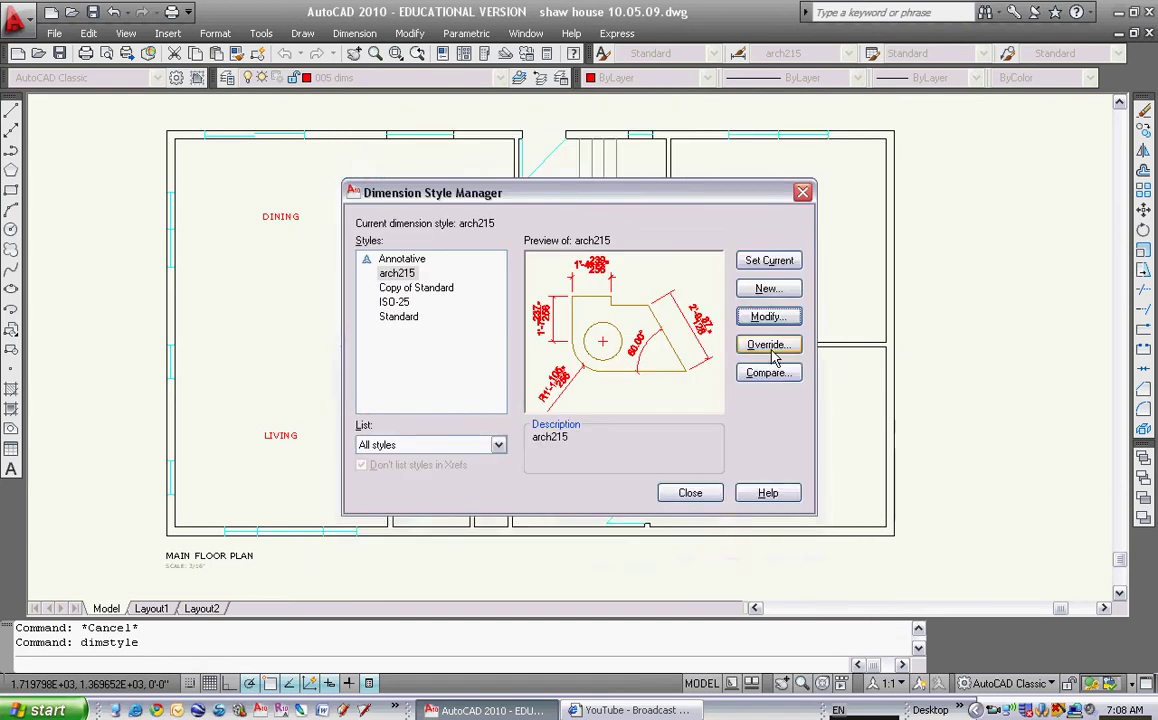
left_click(765, 266)
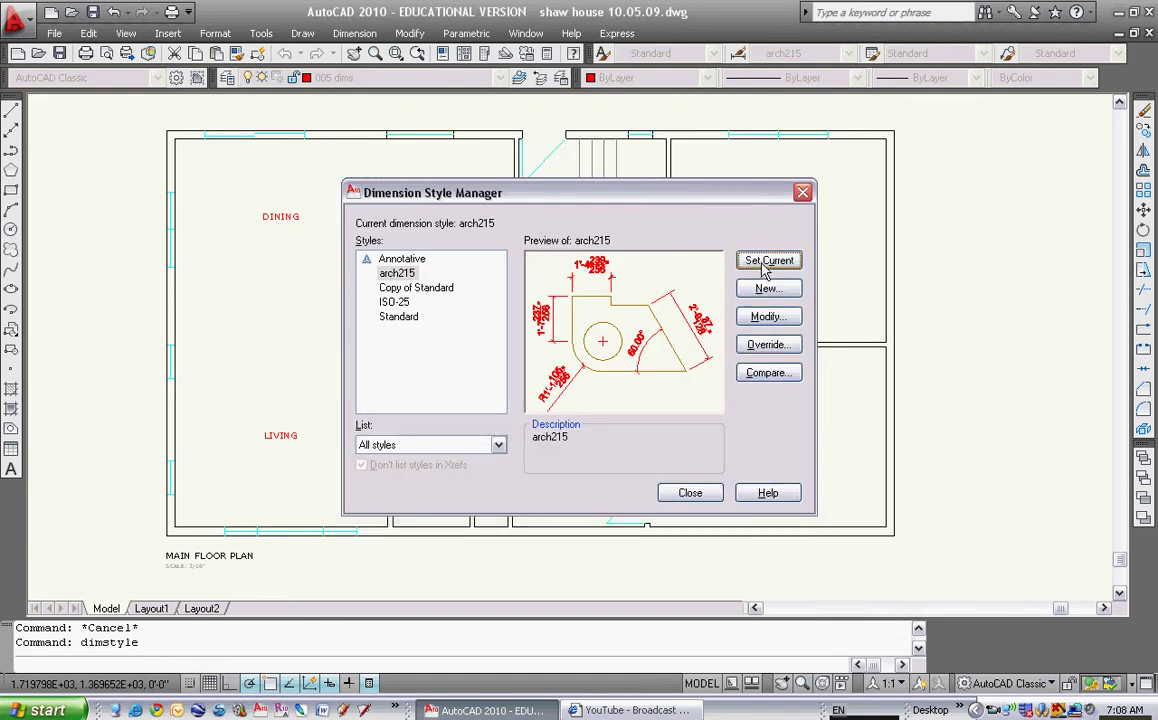
left_click(690, 494)
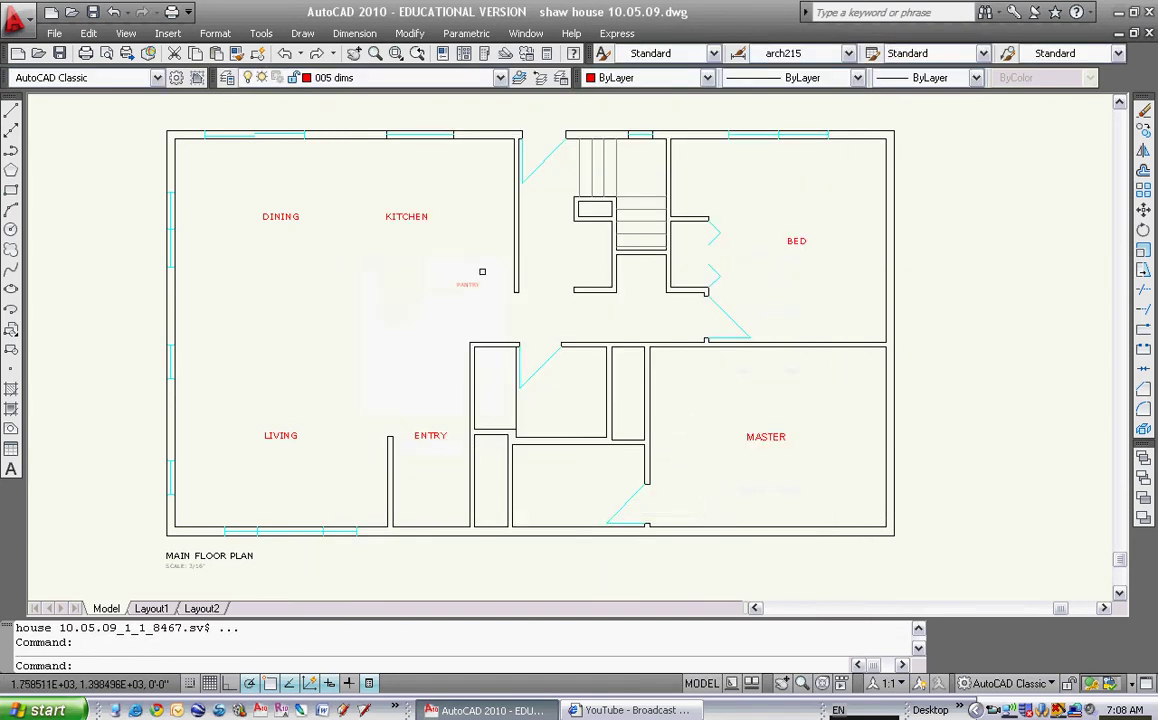
- Add a linear dimension for the overall house width, from corner to corner of the exterior wall above Dining, Kitchen and Bed
middle_click_drag(465, 245, 483, 330)
left_click(355, 33)
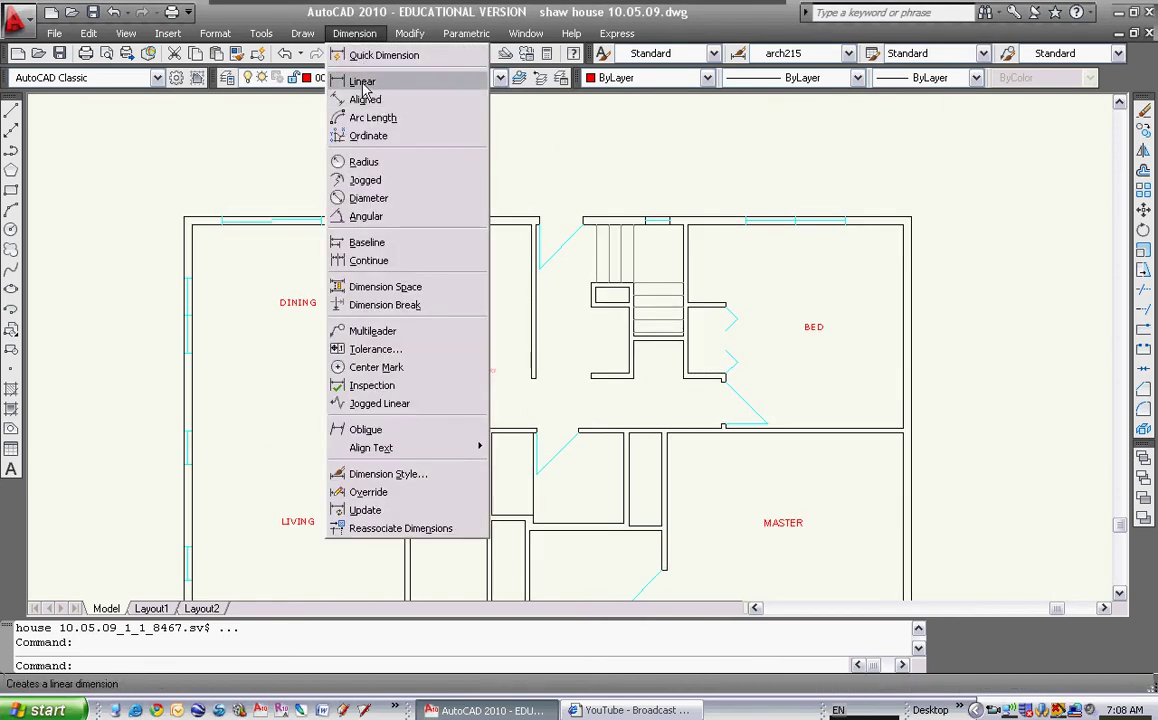
left_click(352, 82)
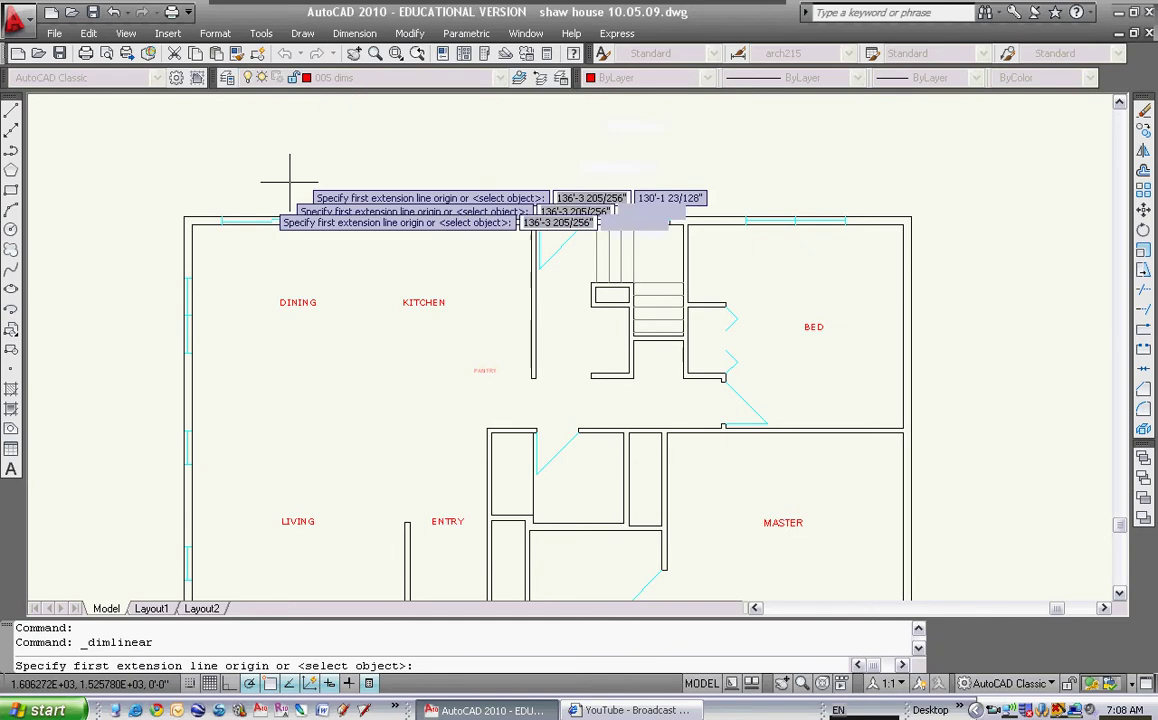
left_click(183, 215)
left_click(911, 215)
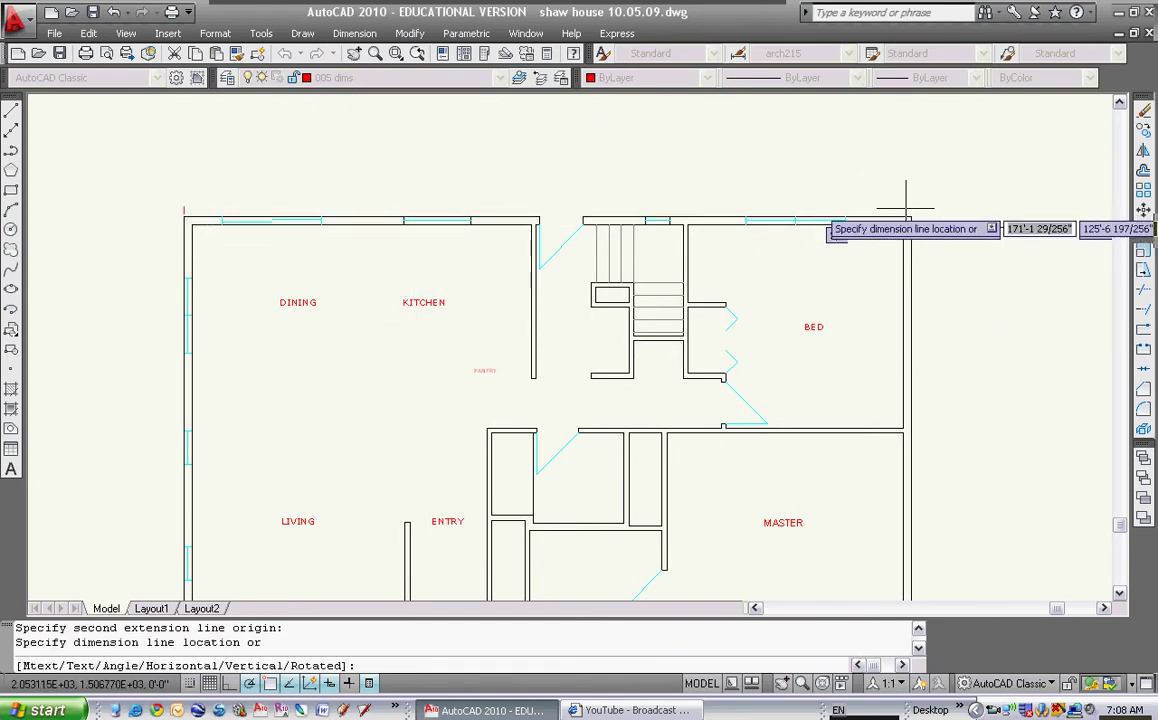
left_click(834, 157)
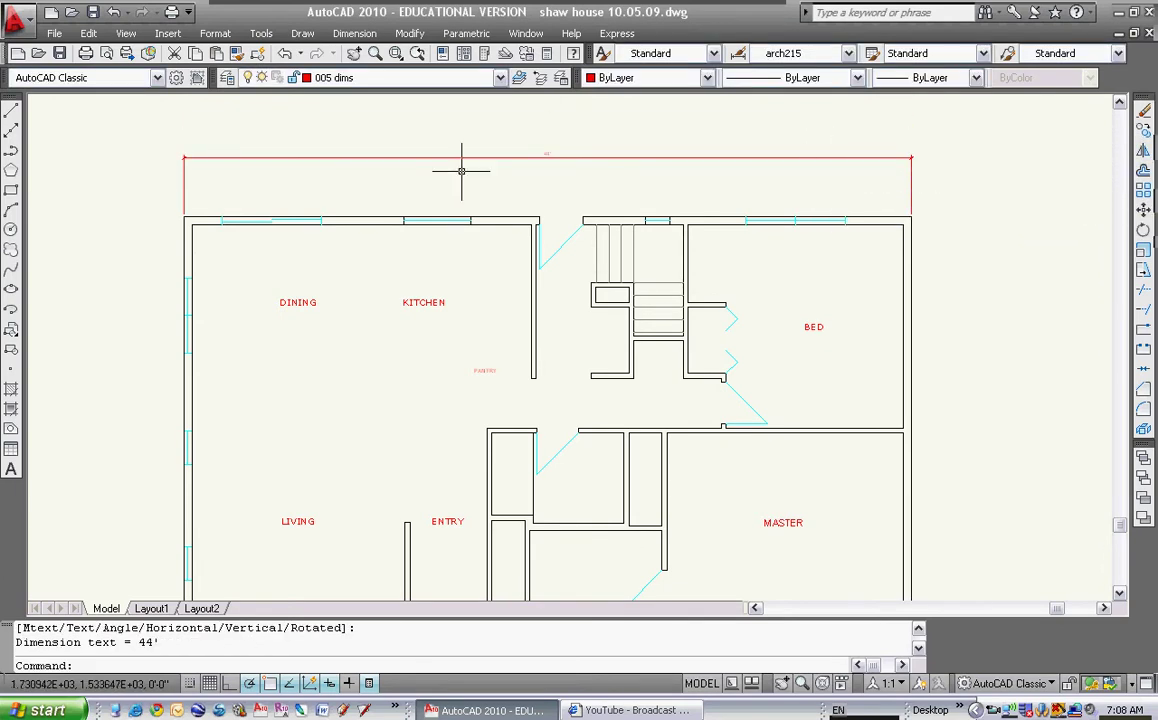
- Examine the overall width dimension's tick marks, text, extension line gap and quick properties up close
scroll(517, 155, "up", 4)
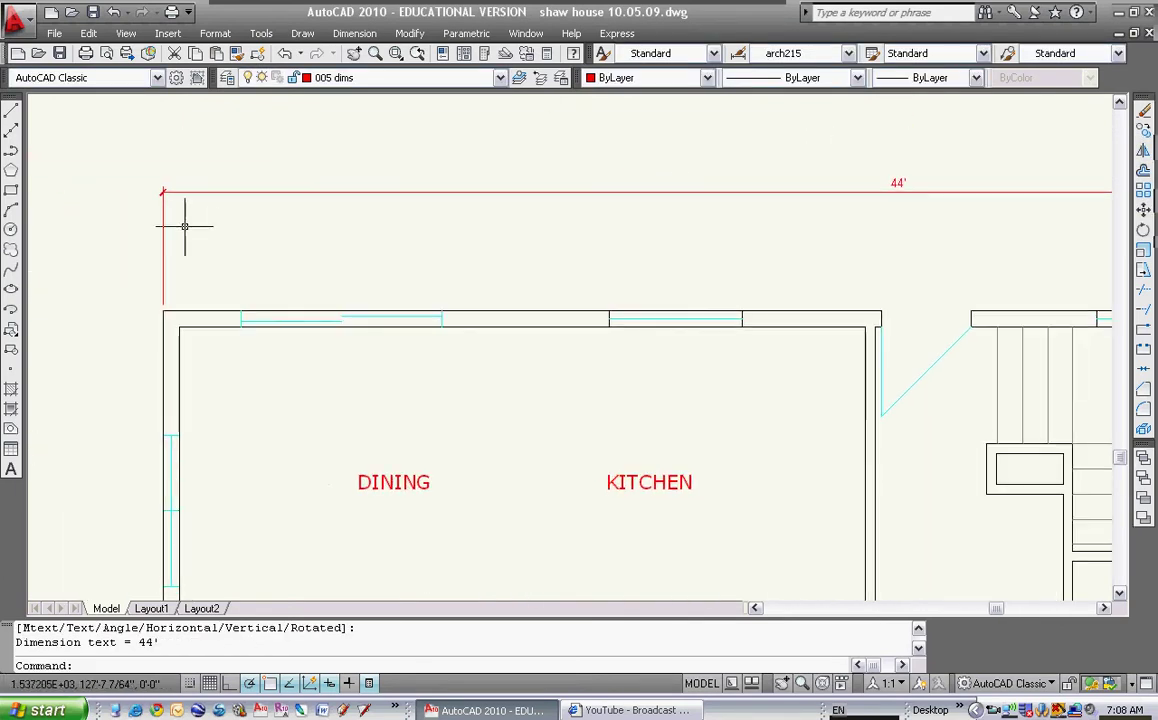
left_click(185, 227)
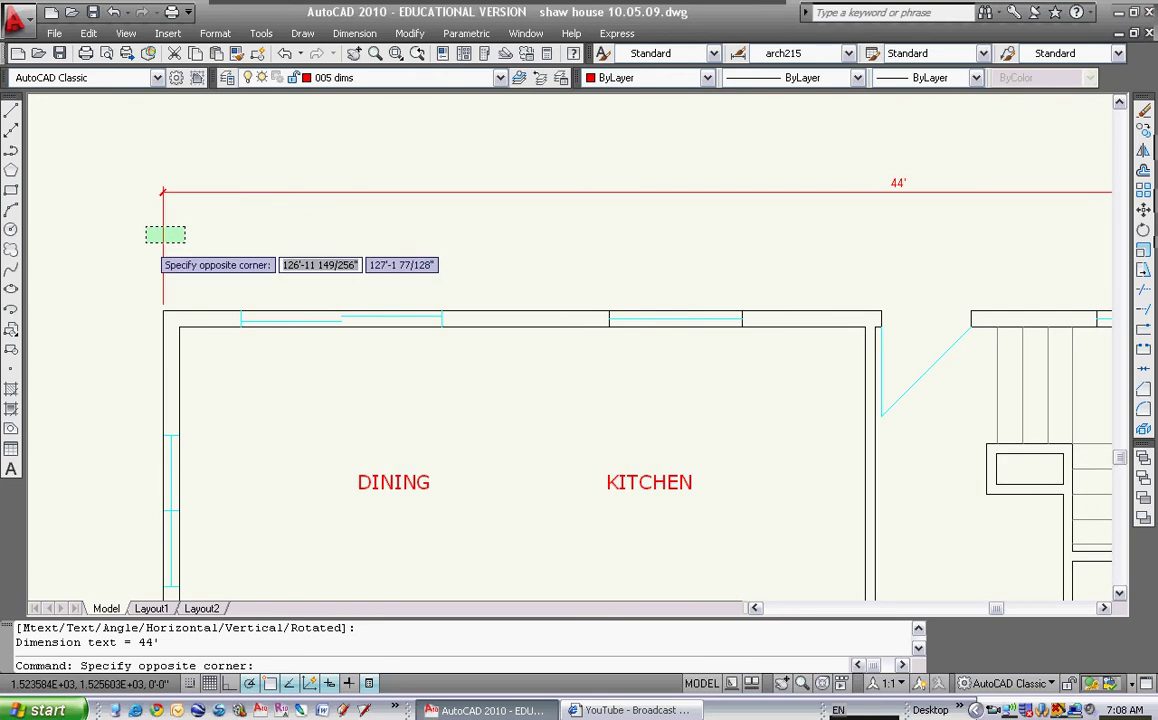
key("Escape")
left_click(321, 165)
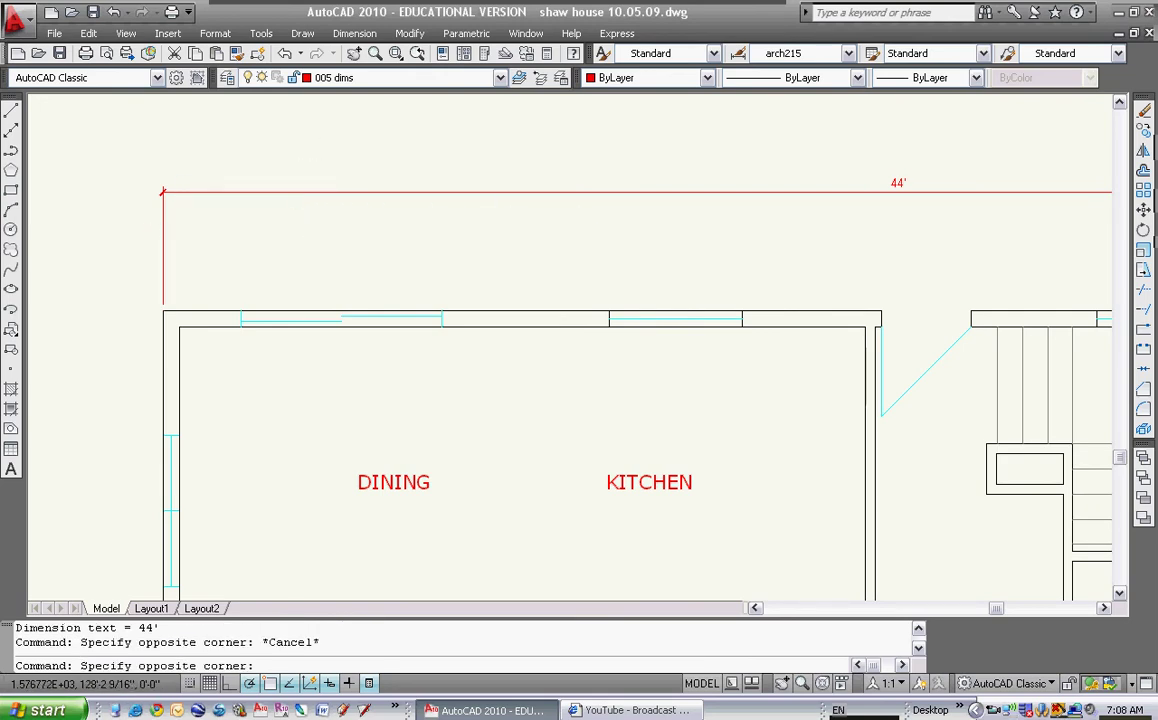
left_click(297, 202)
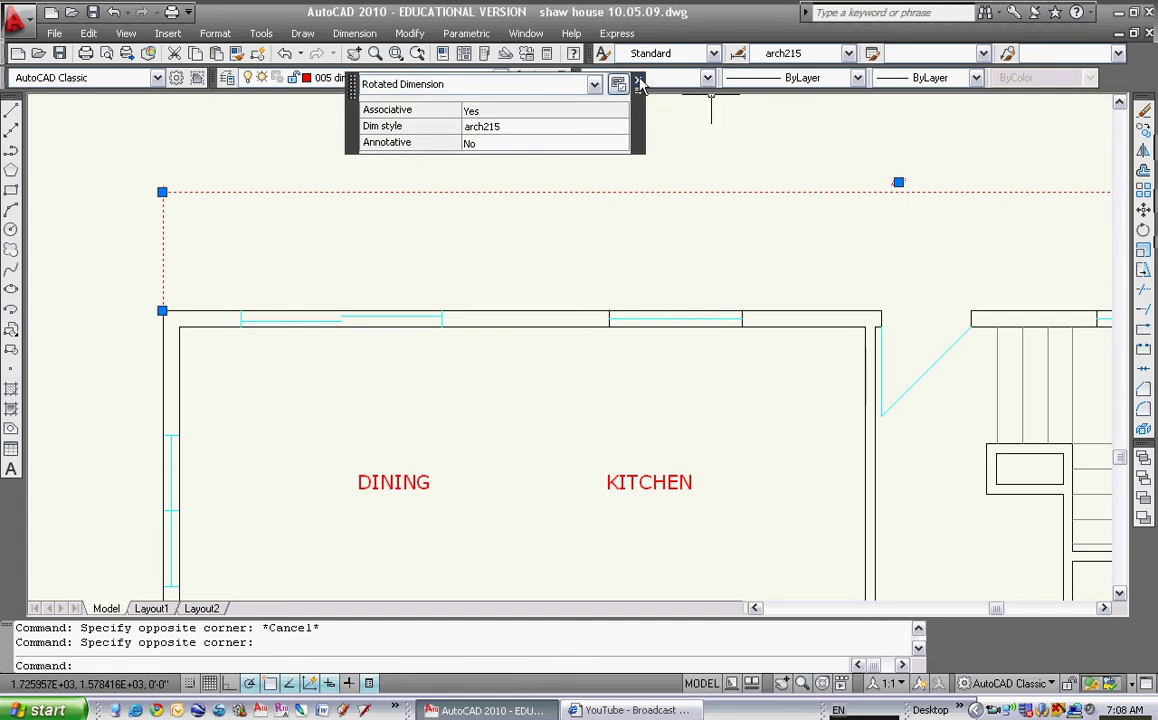
mouse_move(502, 162)
left_click(639, 81)
key("Escape")
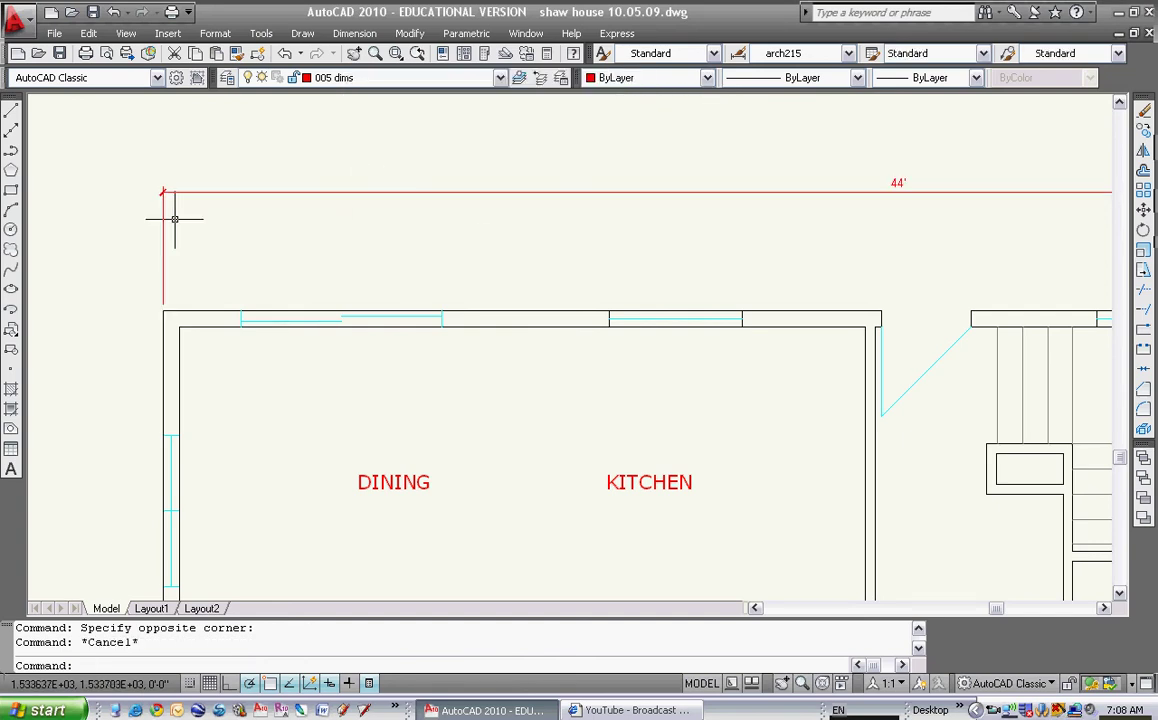
scroll(160, 188, "up", 3)
scroll(530, 308, "down", 3)
scroll(439, 266, "up", 1)
scroll(535, 251, "up", 2)
scroll(545, 250, "down", 4)
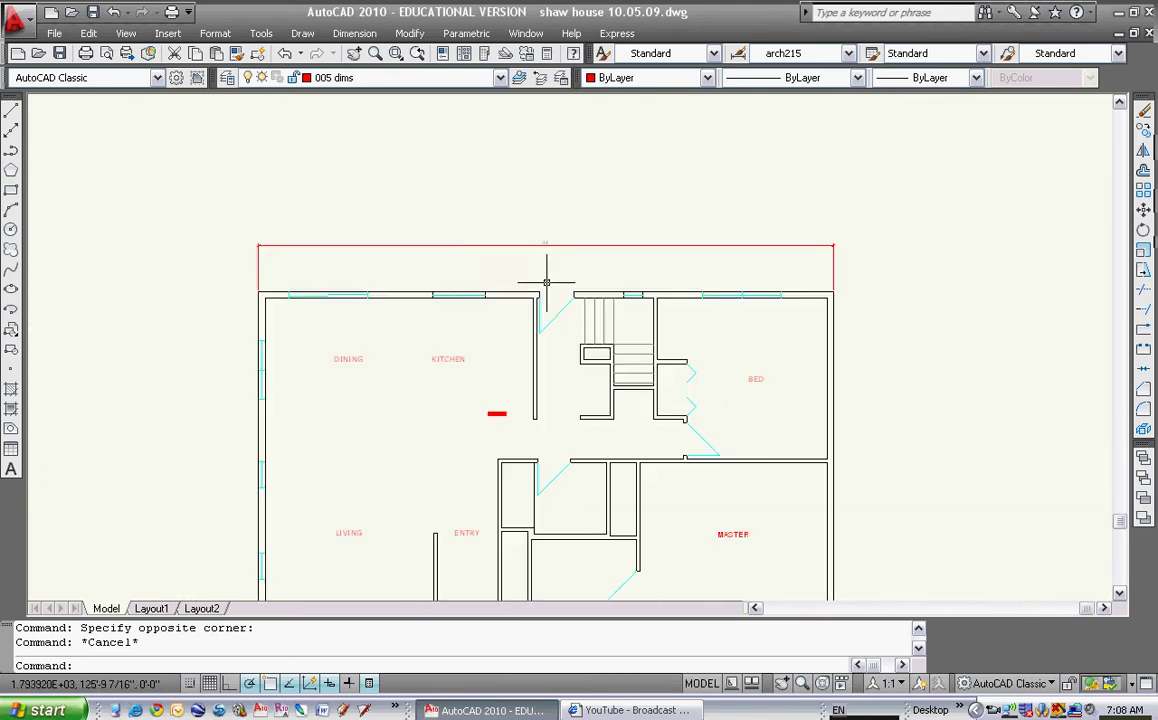
- Add a horizontal linear dimension from the outer wall beside Living to the corner of the closet wall next to Entry
left_click(355, 33)
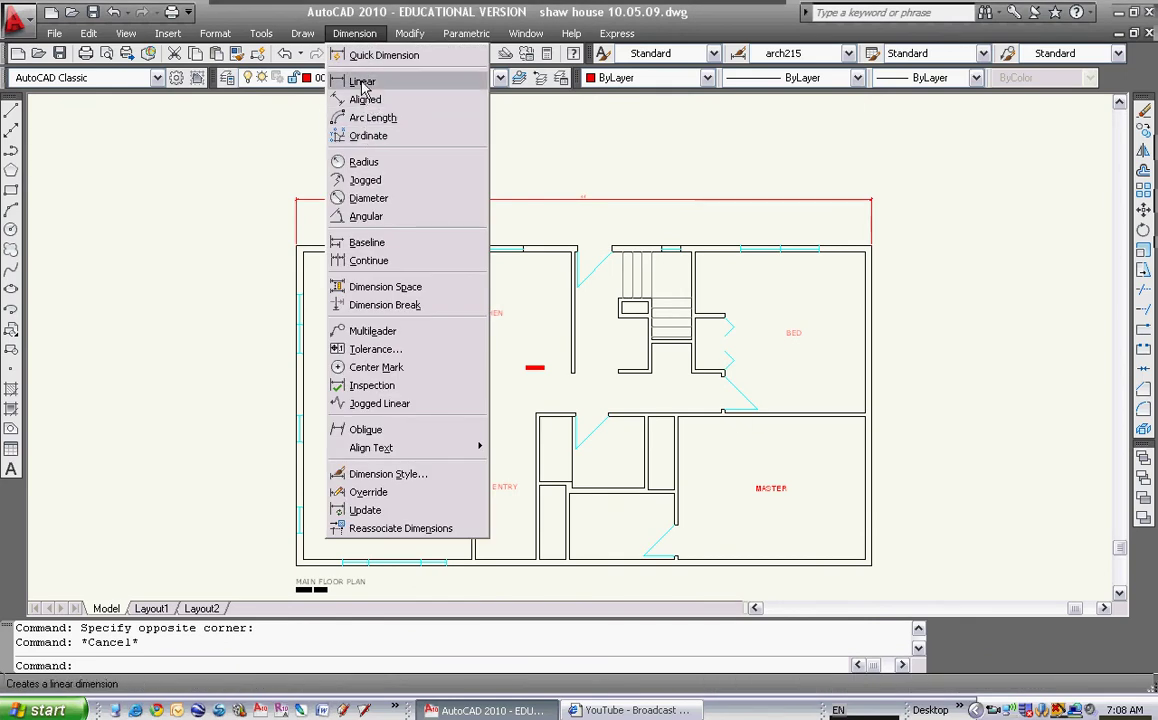
left_click(362, 82)
scroll(340, 360, "up", 5)
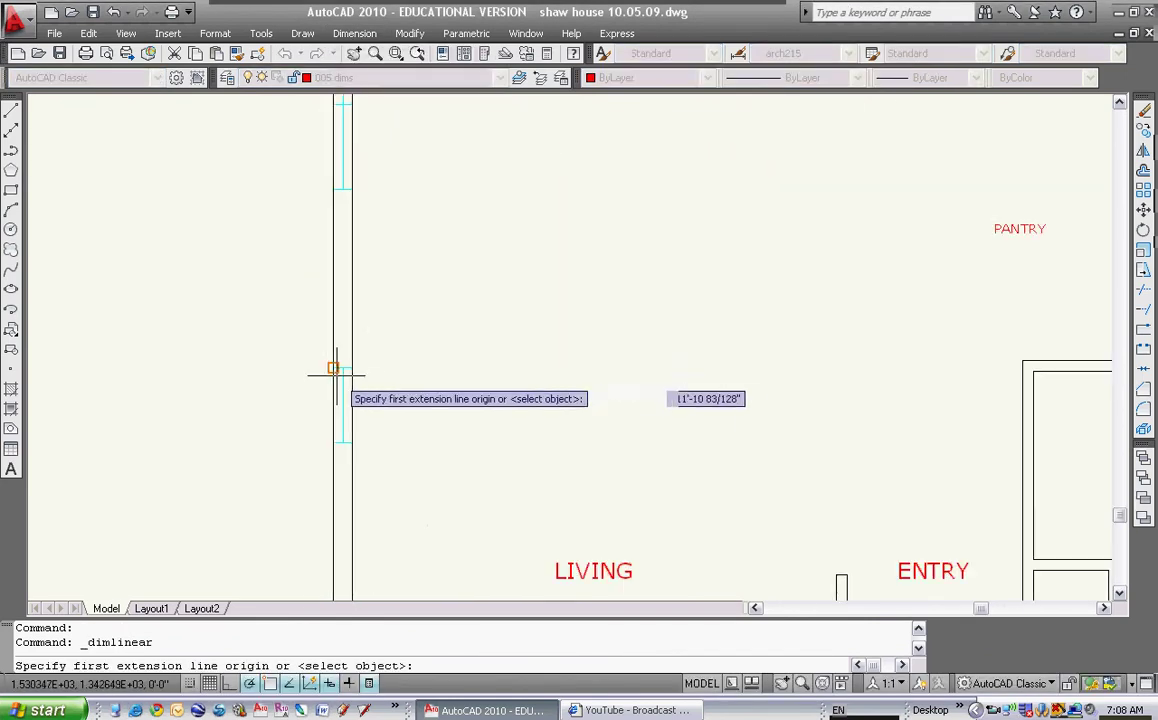
left_click(333, 368)
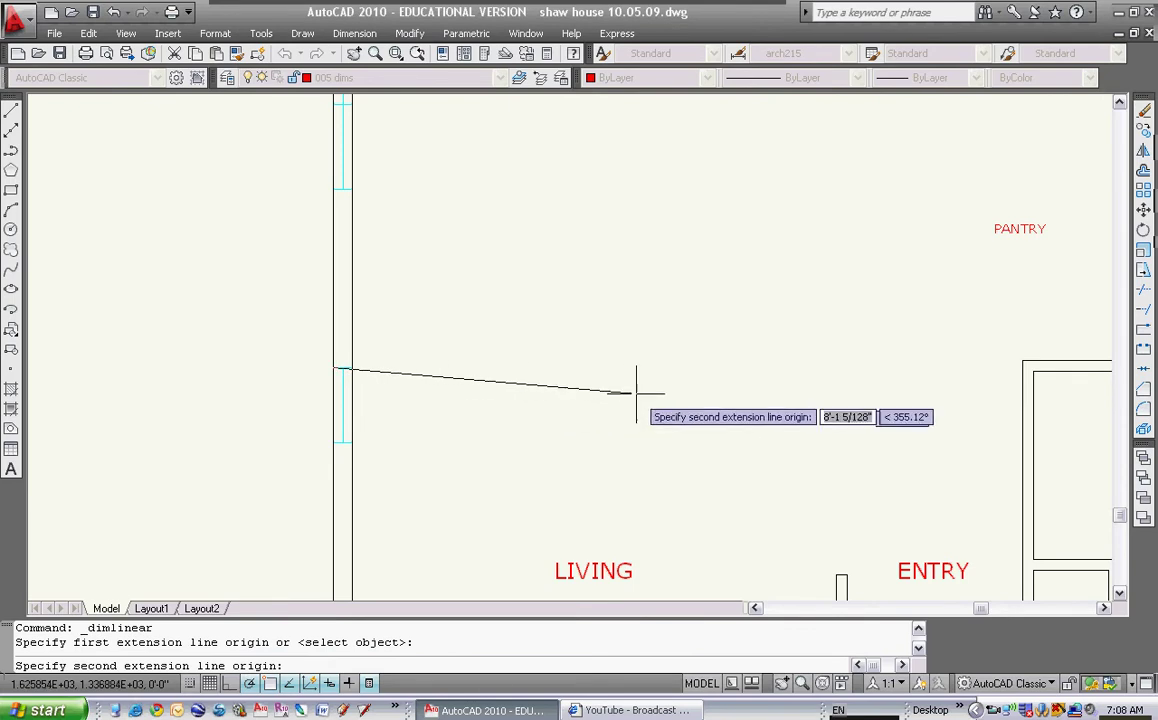
middle_click_drag(789, 401, 499, 372)
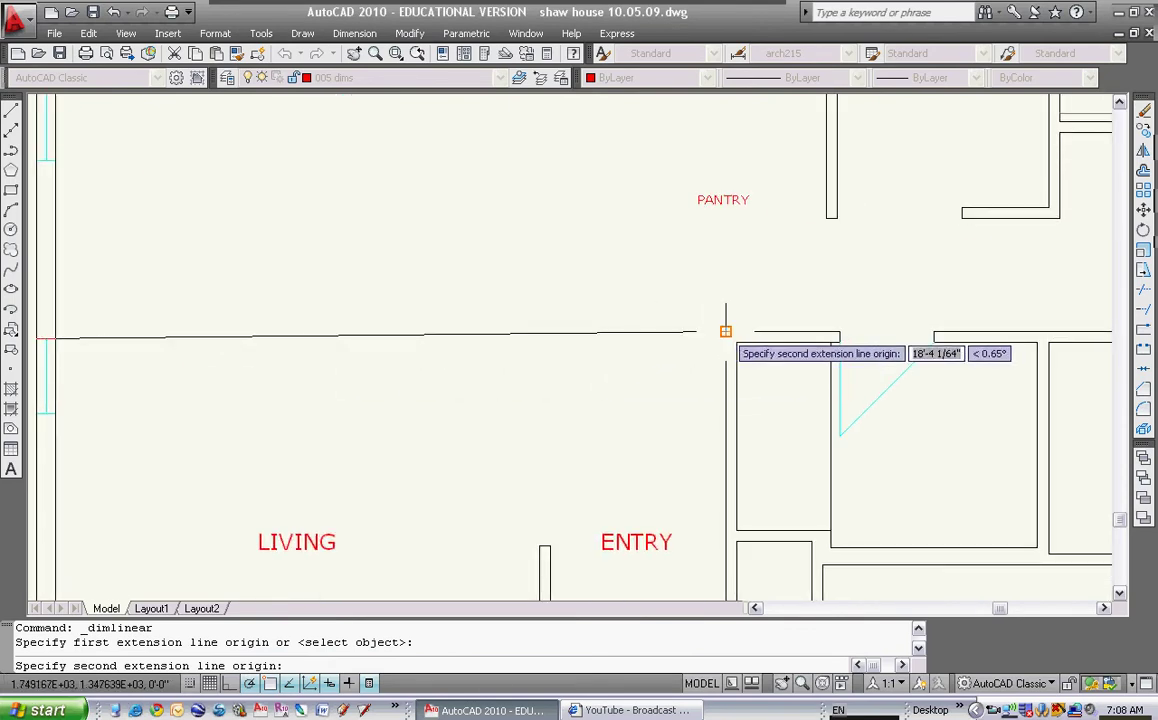
left_click(726, 331)
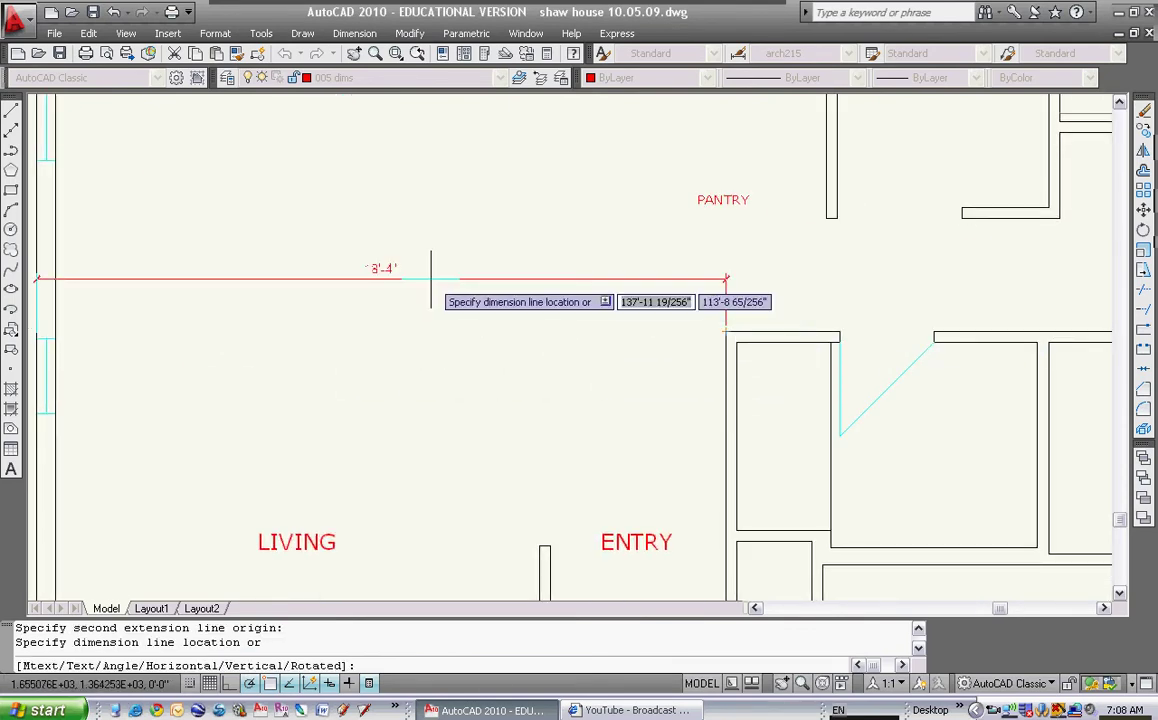
left_click(419, 294)
- Continue the dimension chain from the Entry closet across the two closet walls and the Bed door jamb to the far exterior wall
middle_click_drag(621, 367, 474, 355)
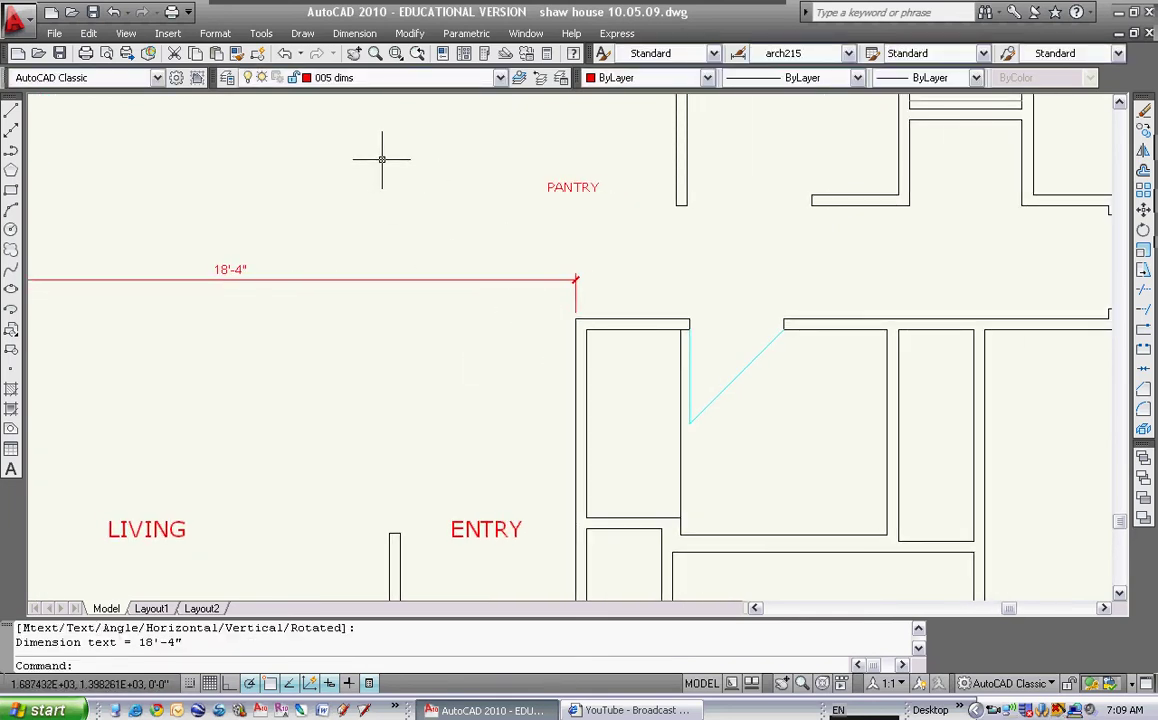
middle_click_drag(552, 239, 562, 243)
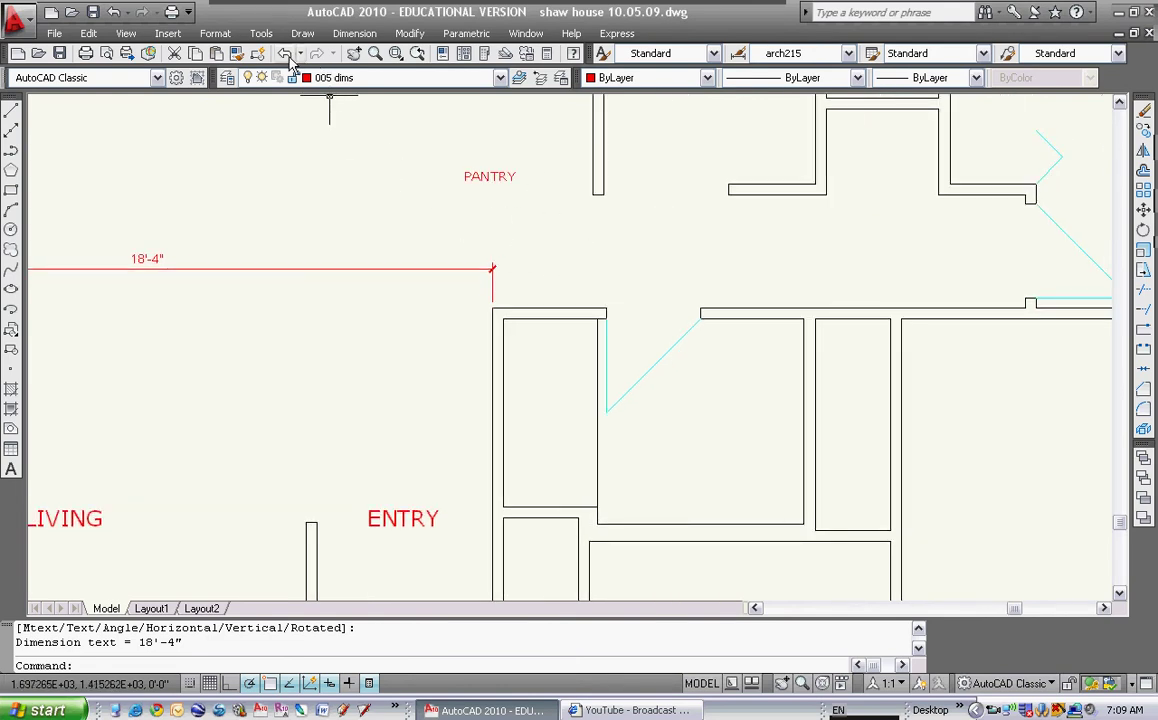
left_click(352, 36)
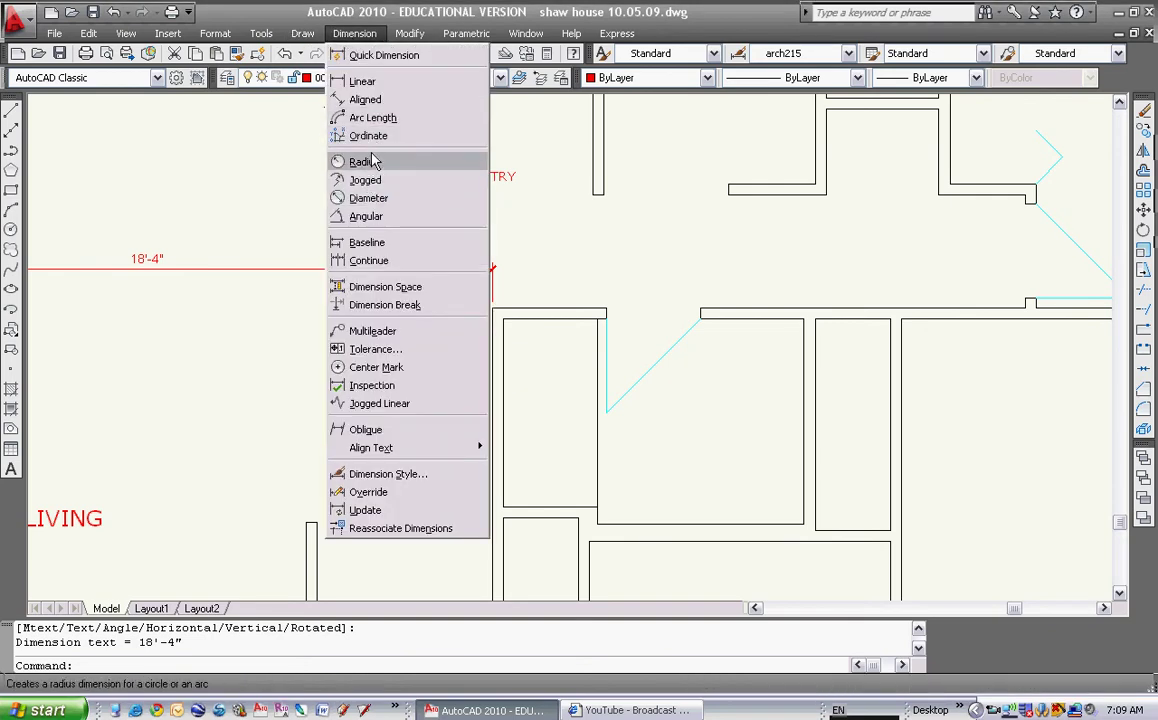
left_click(370, 262)
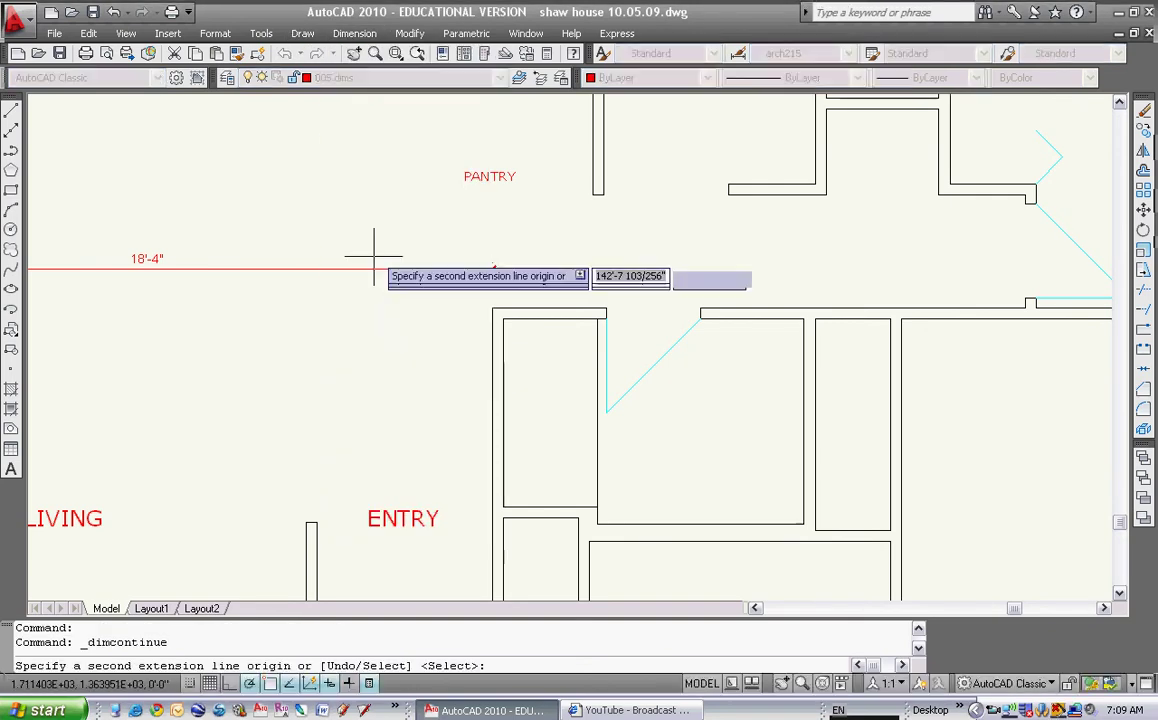
left_click(803, 319)
left_click(890, 320)
middle_click_drag(973, 322, 714, 332)
left_click(768, 313)
middle_click_drag(826, 346, 597, 358)
left_click(966, 300)
key("Escape")
- Add a vertical linear dimension inside Master, from the house's outer corner to the corner of the partition wall above the Master door
scroll(740, 360, "down", 4)
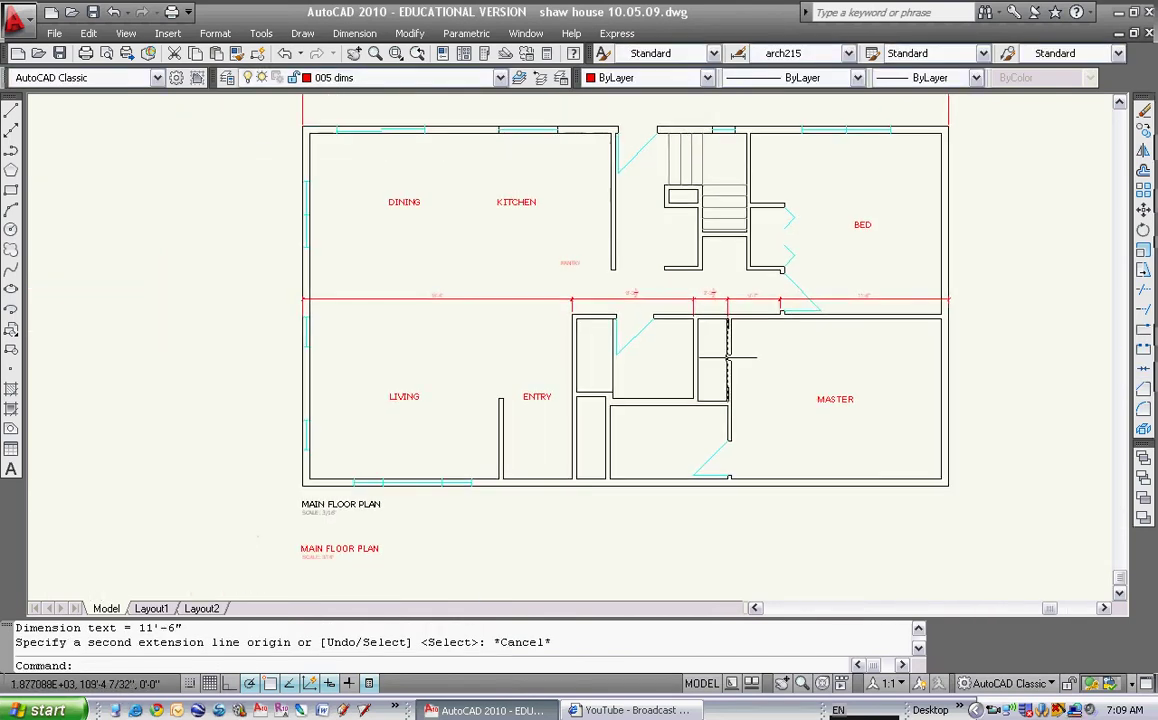
middle_click_drag(729, 356, 546, 341)
key("Escape")
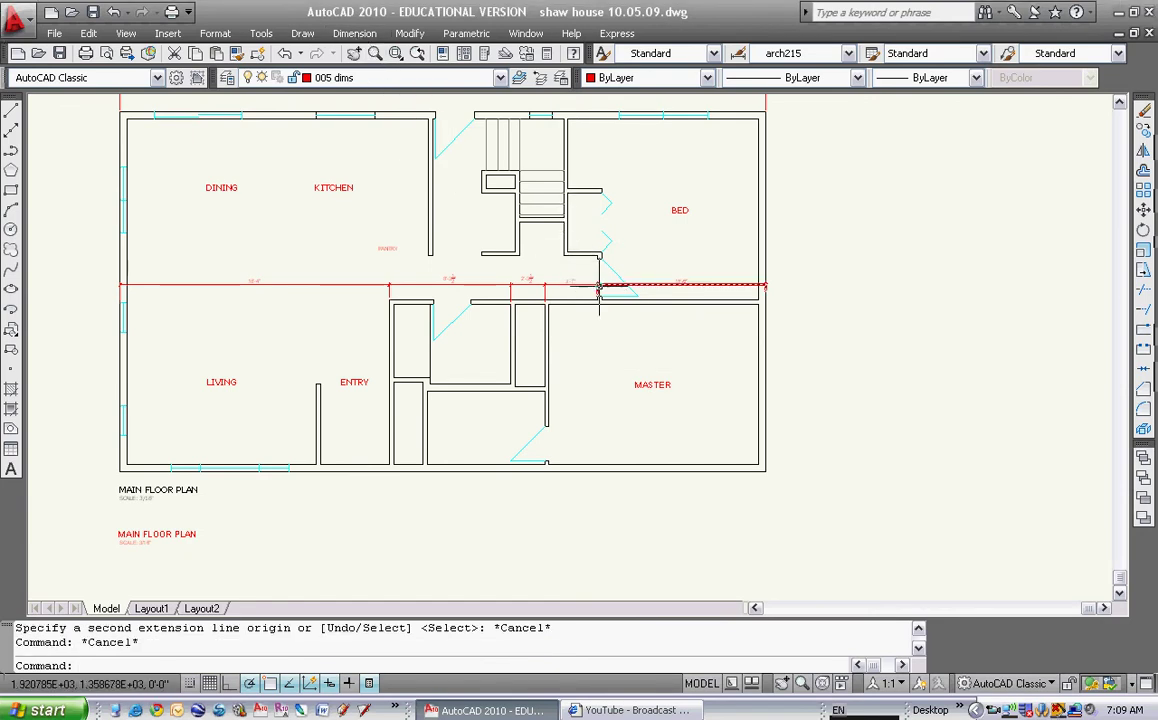
mouse_move(623, 329)
middle_mouse_down()
mouse_move(522, 336)
mouse_move(468, 315)
middle_mouse_up()
scroll(468, 315, "up", 2)
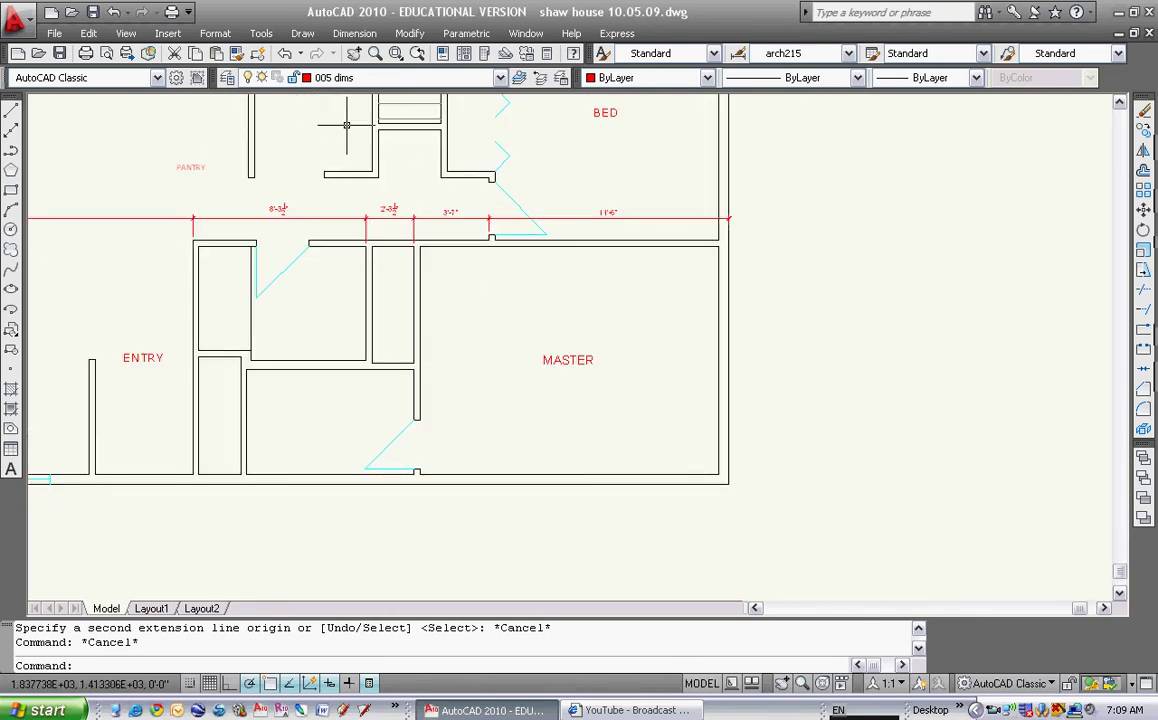
left_click(355, 33)
left_click(330, 82)
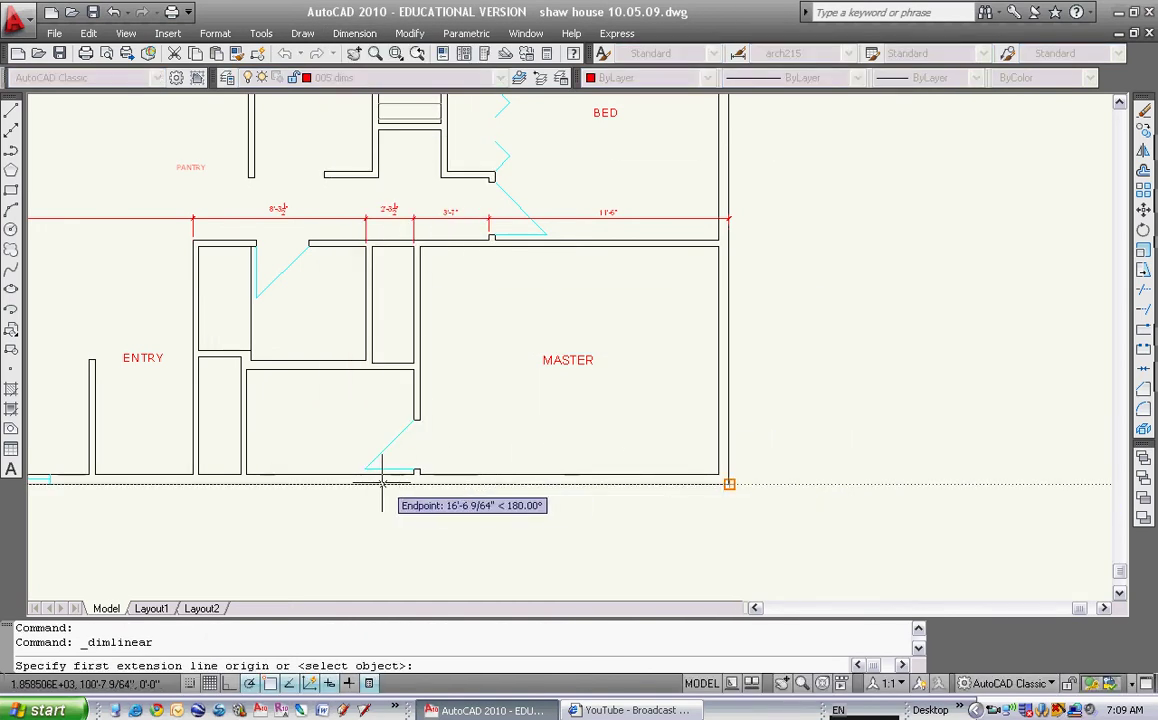
left_click(730, 484)
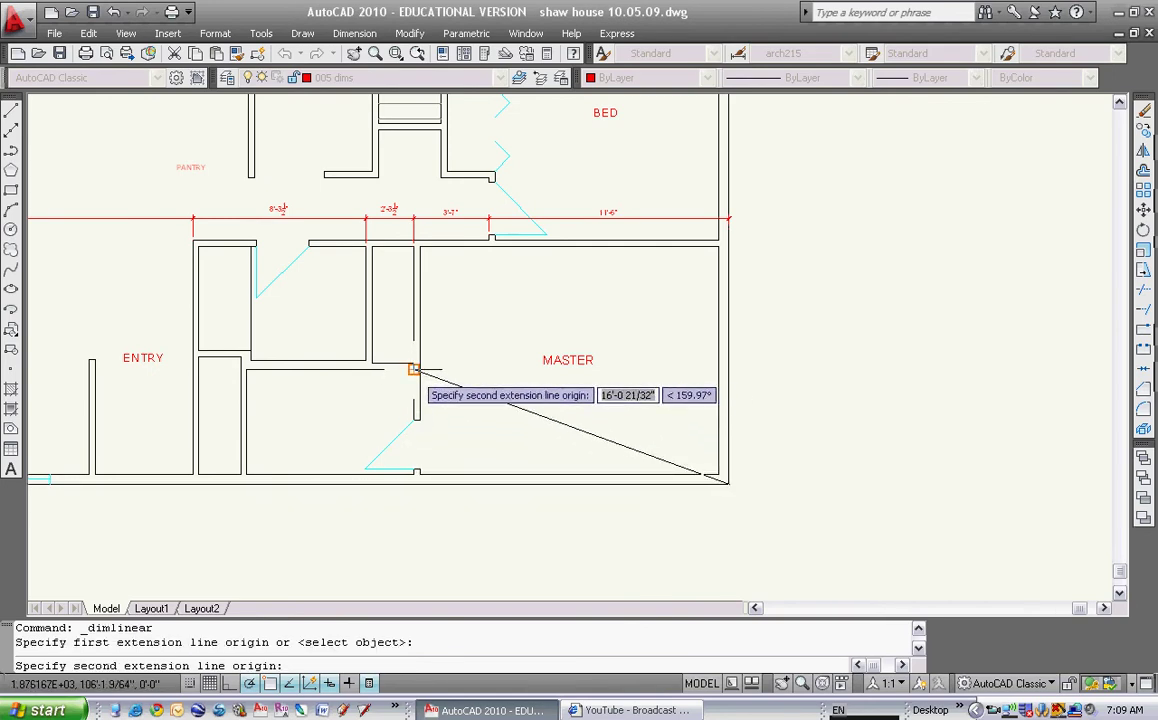
left_click(414, 369)
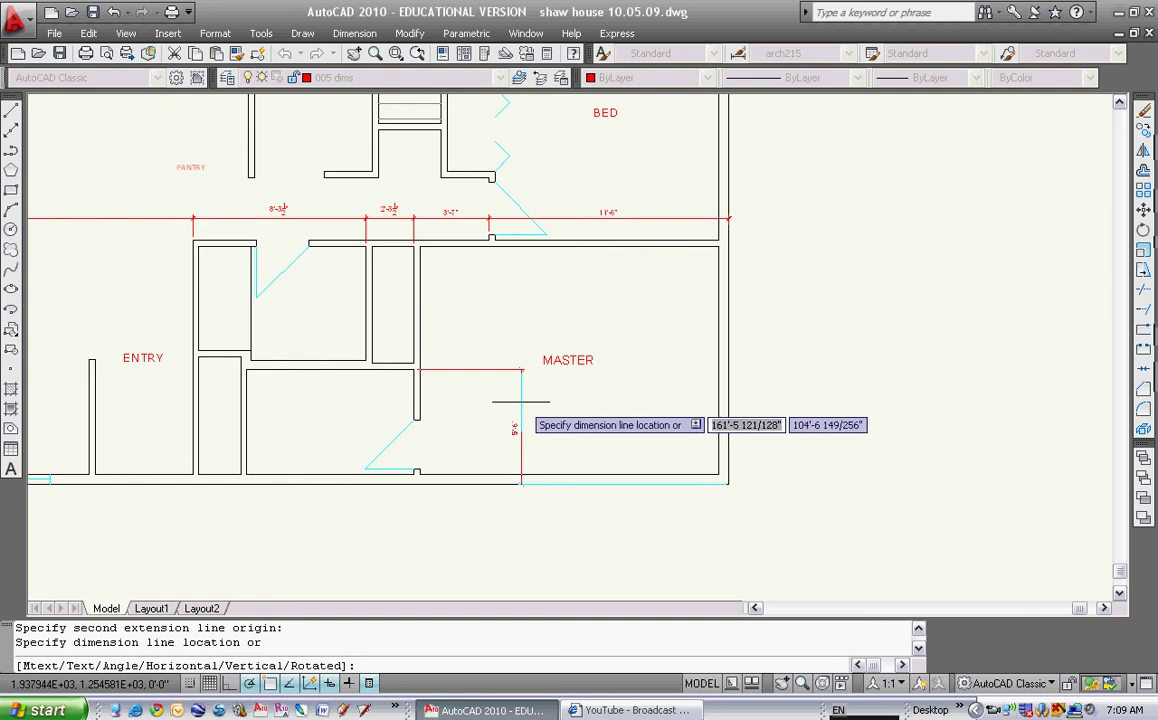
left_click(520, 401)
key("Escape")
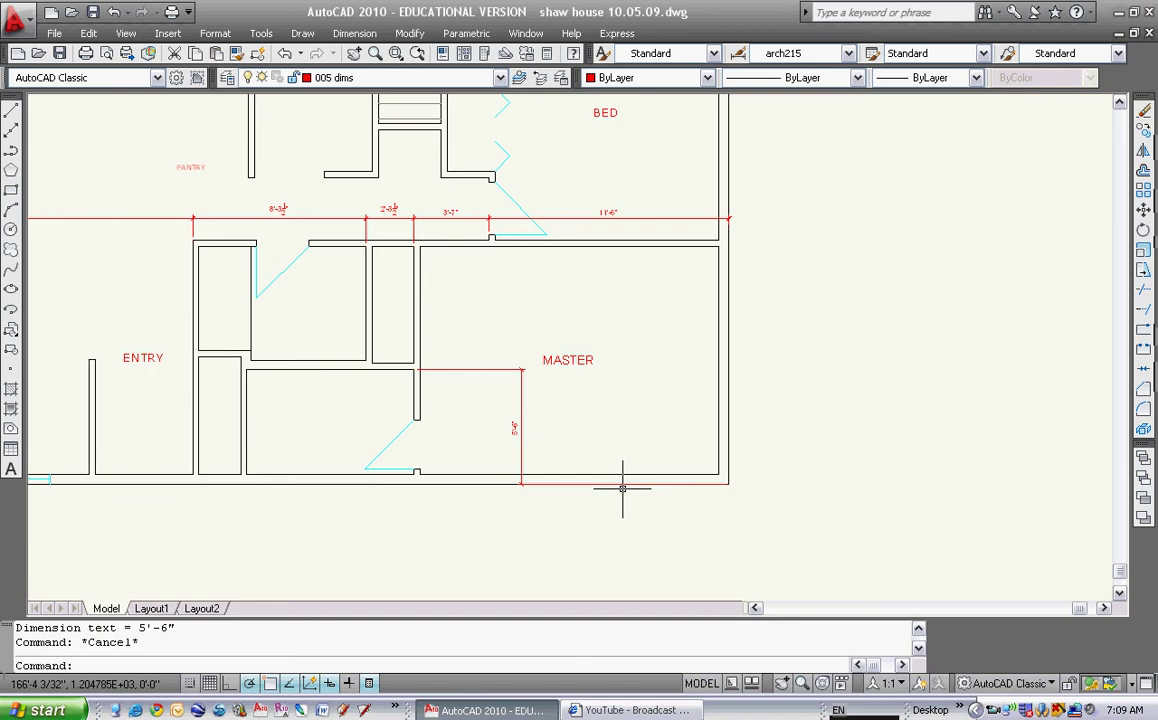
- Stretch the new vertical dimension's lower extension line origin along the exterior wall to just beyond the dimension line
left_click(562, 484)
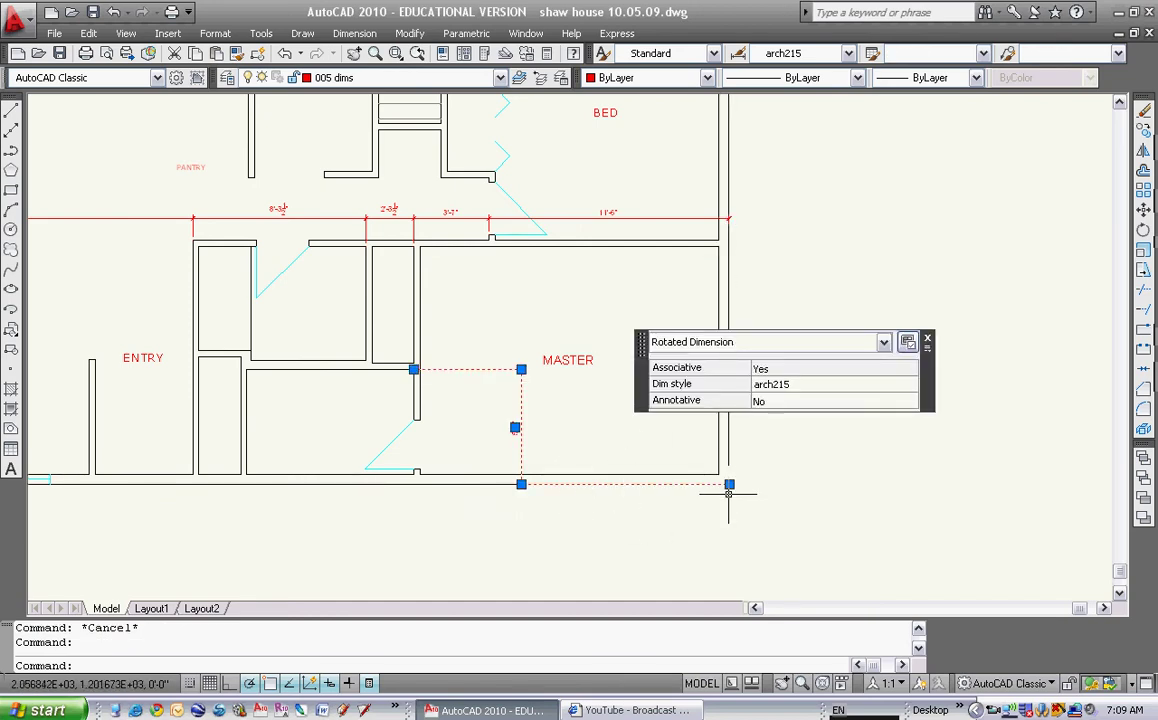
left_click(729, 484)
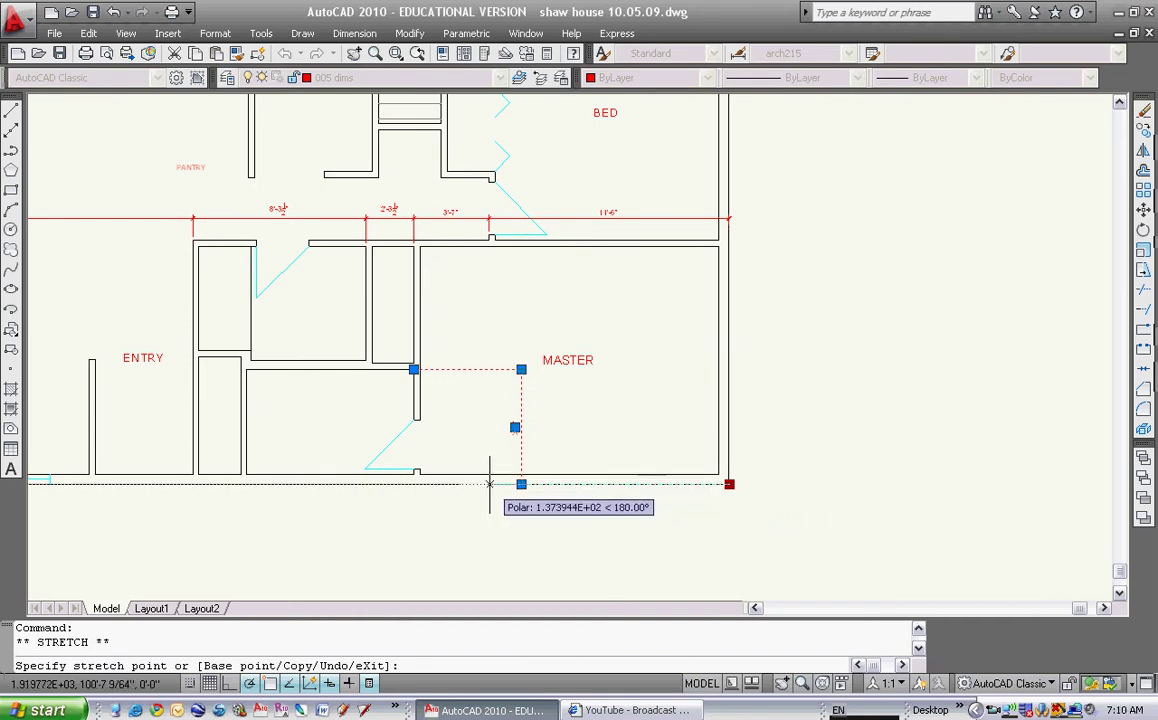
left_click(489, 484)
key("Escape")
key("Escape")
- Stretch the vertical dimension's lower origin off the exterior wall's outer face, and move it back onto the wall line
scroll(514, 486, "up", 5)
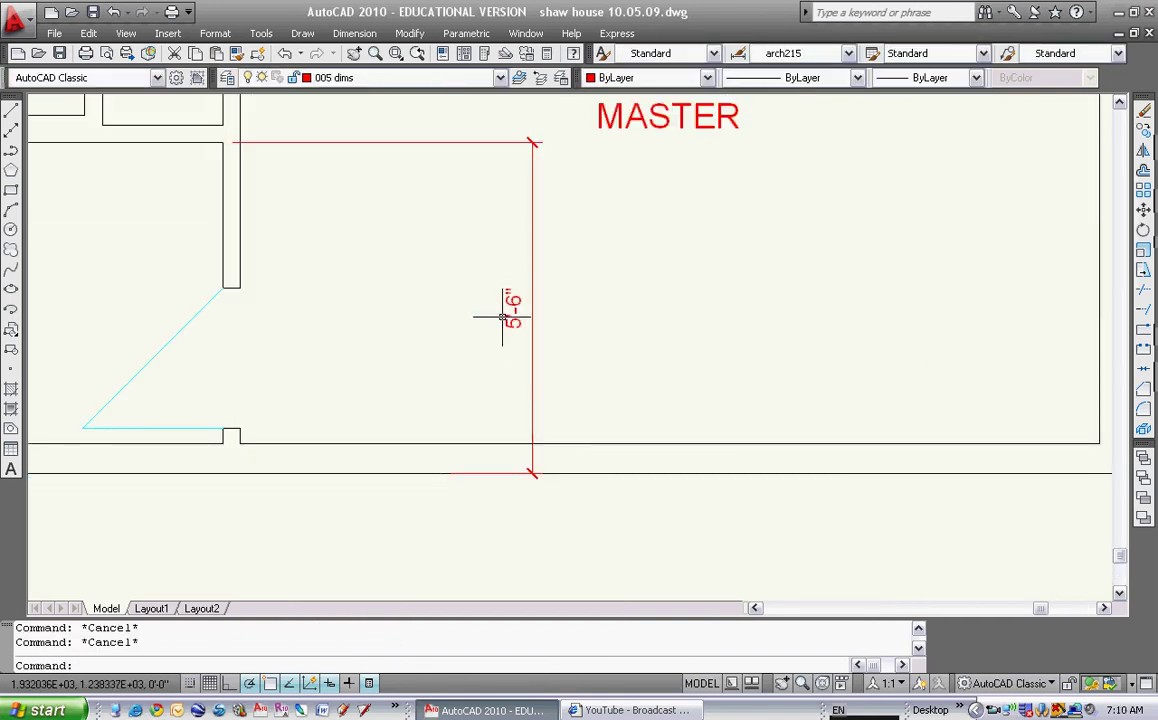
left_click(533, 440)
left_click(442, 473)
left_click(441, 510)
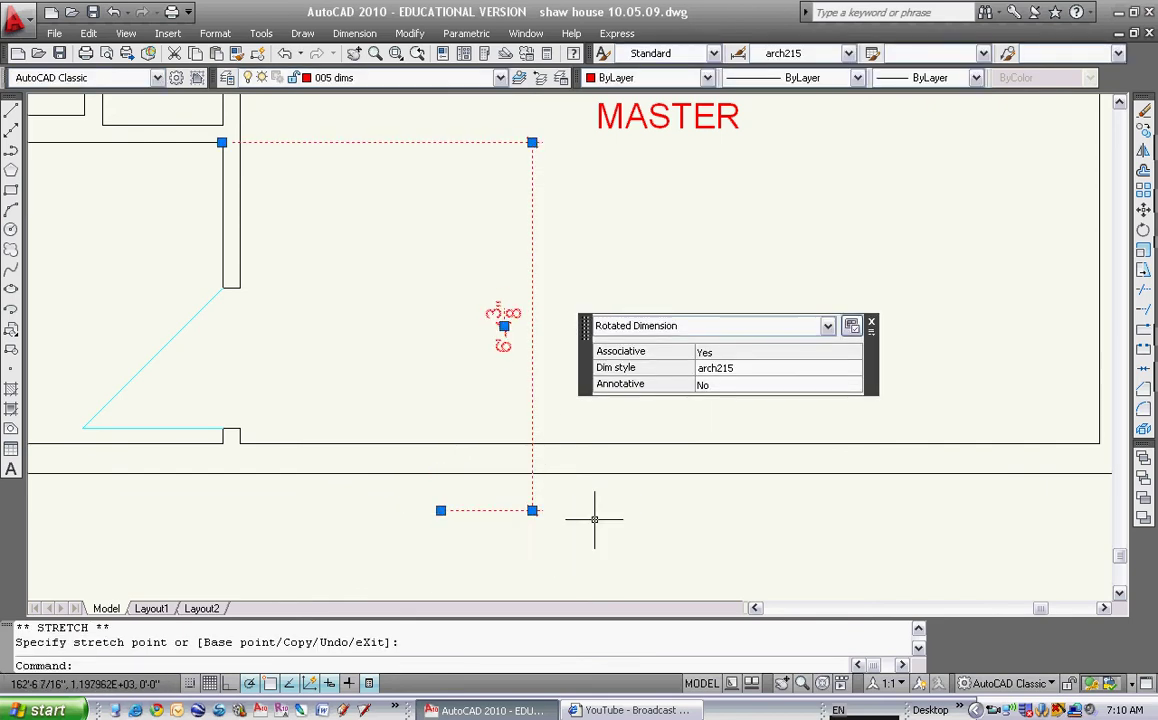
left_click(441, 510)
left_click(440, 473)
key("Escape")
key("Escape")
- Continue the vertical dimension chain from Master through the wall below Bed and both closet walls to the exterior wall above Bed
scroll(495, 338, "down", 3)
scroll(563, 419, "up", 2)
left_click(354, 33)
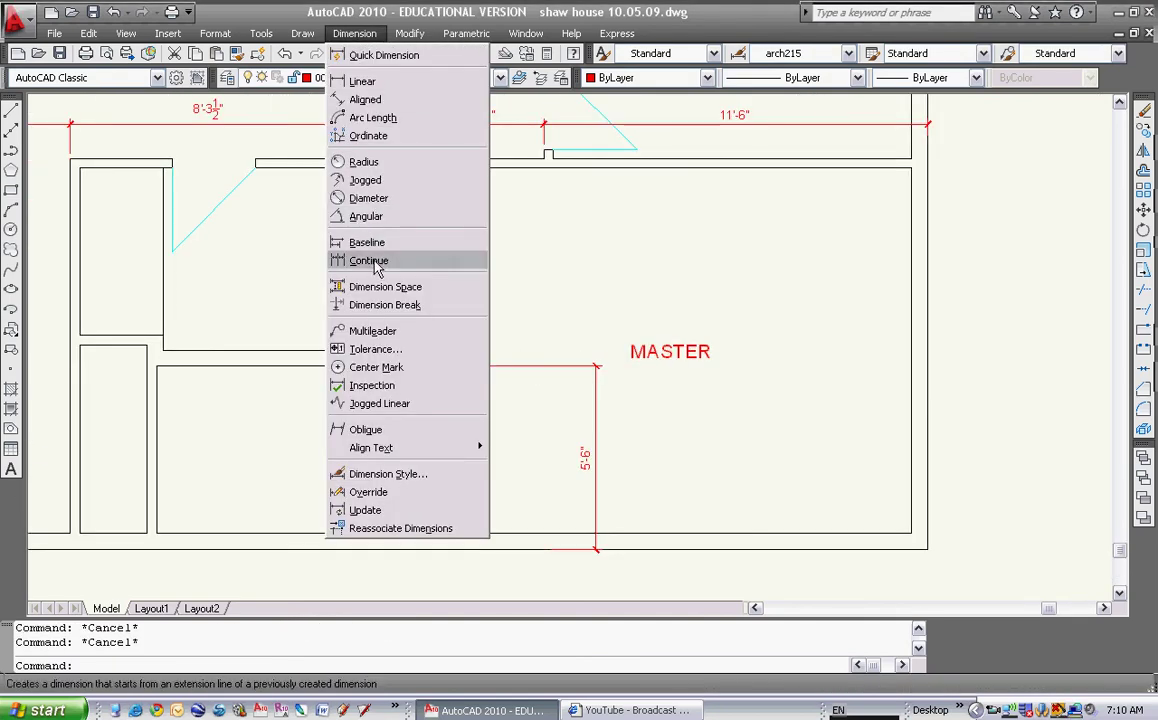
left_click(355, 260)
left_click(423, 167)
middle_click_drag(511, 165, 491, 401)
left_click(526, 295)
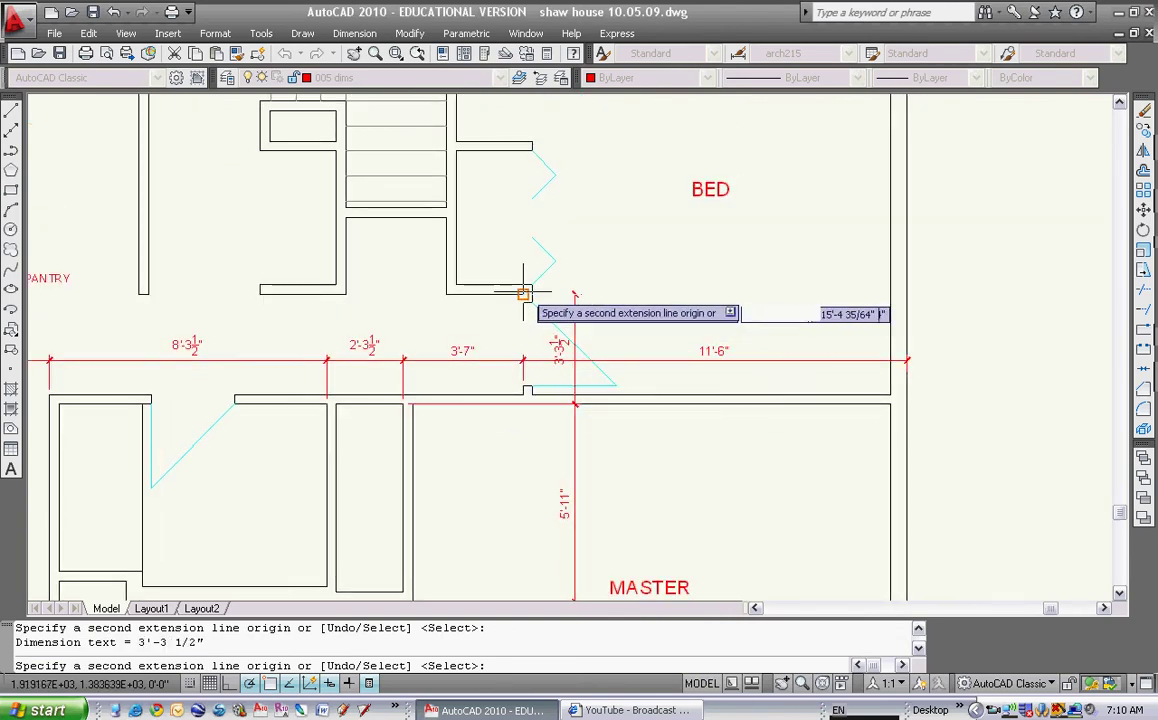
left_click(532, 151)
middle_click_drag(550, 88, 543, 252)
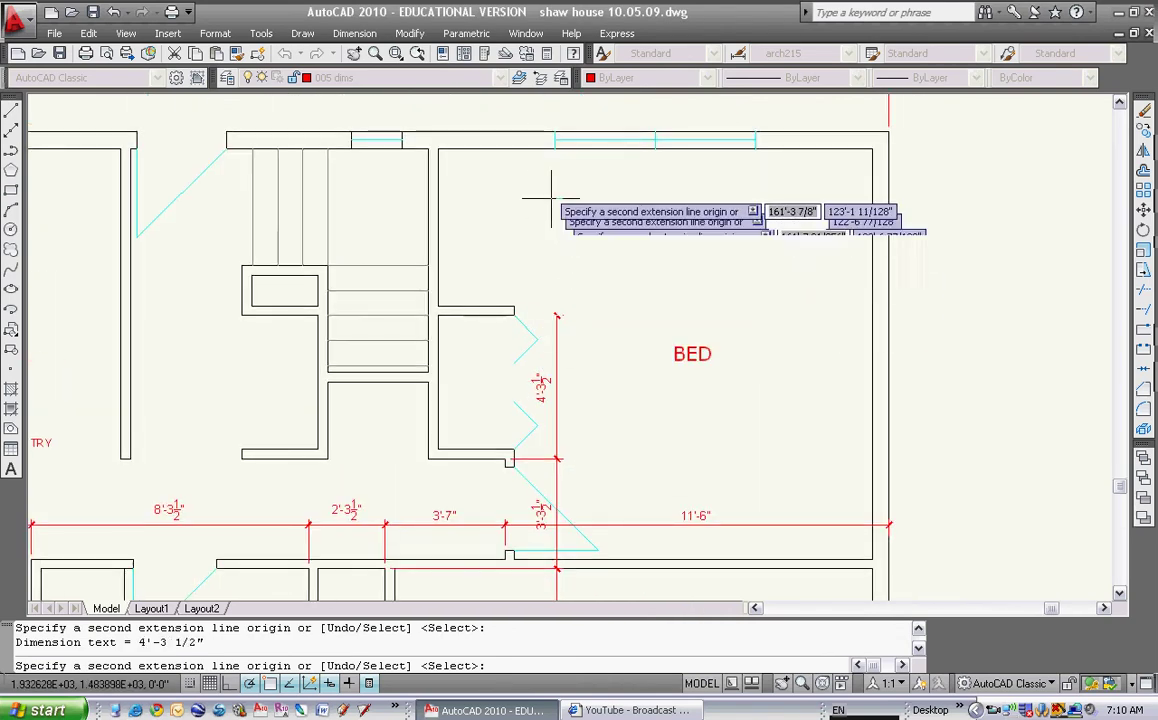
left_click(555, 131)
key("Escape")
- Examine the horizontal and vertical dimension chains across the main floor plan
scroll(613, 362, "down", 5)
middle_click_drag(497, 341, 558, 338)
middle_click_drag(494, 313, 528, 308)
scroll(565, 357, "up", 3)
scroll(636, 362, "up", 1)
middle_click_drag(590, 402, 552, 336)
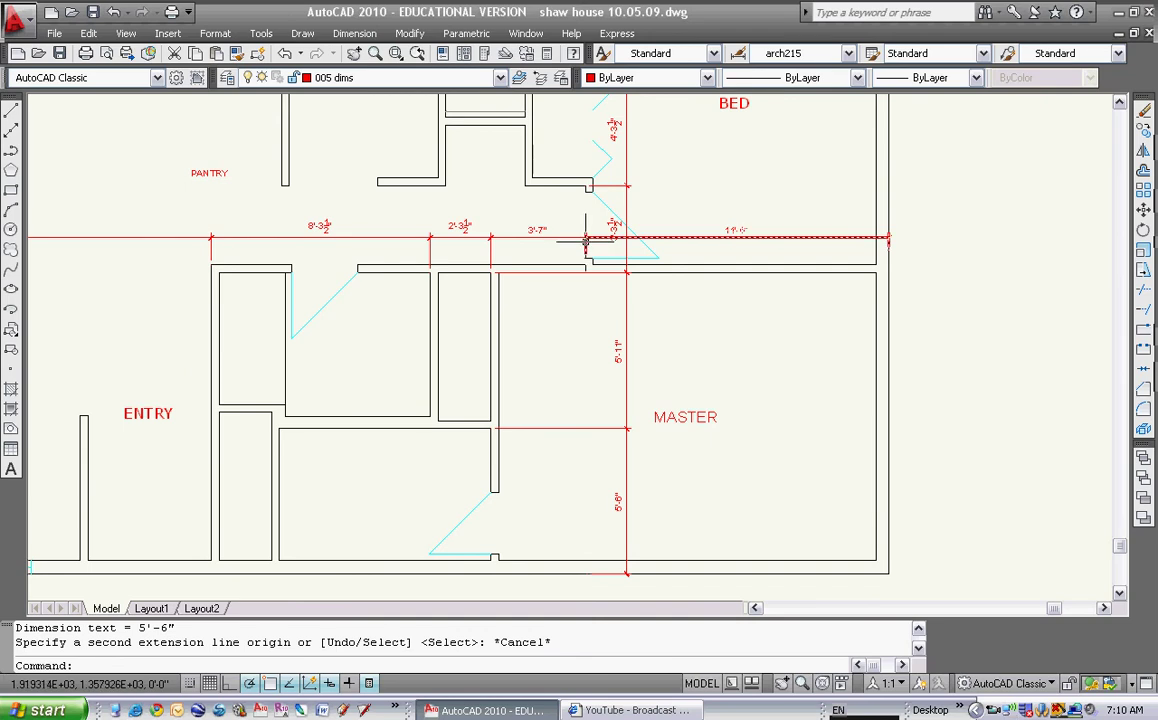
scroll(559, 251, "down", 7)
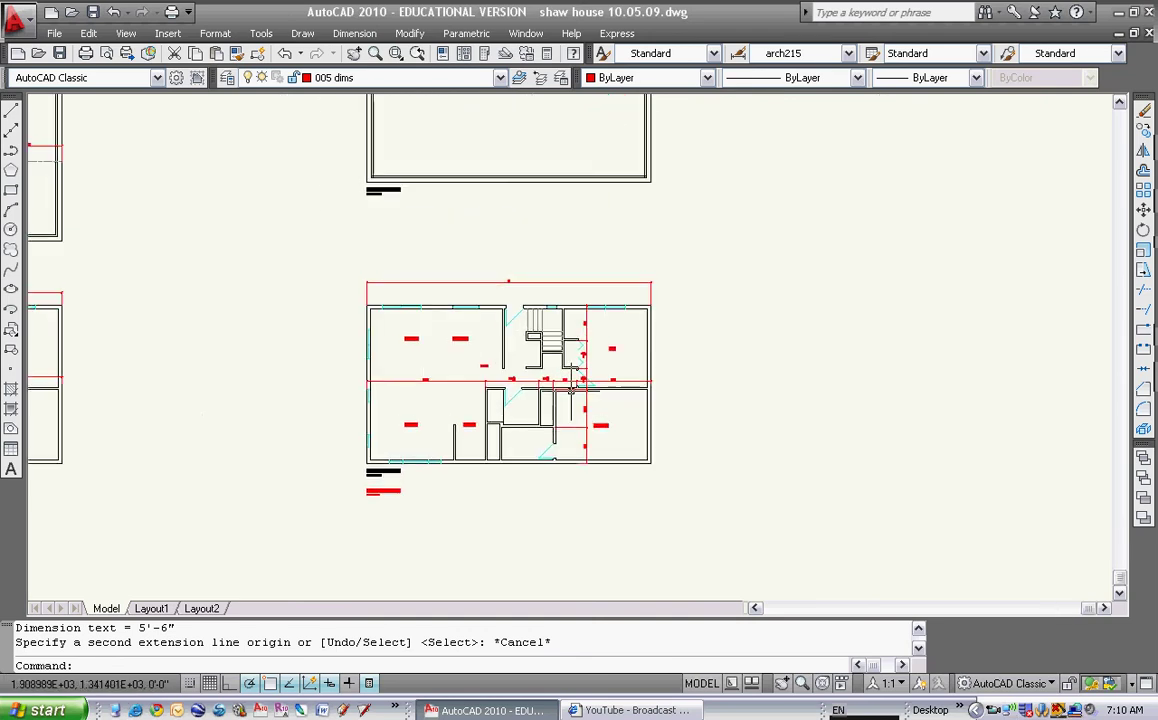
- On layer 005 hidden, draw a horizontal centre line between the midpoints of the outer rectangle's sides in the plan containing only stairs
mouse_move(520, 240)
middle_mouse_down()
mouse_move(489, 359)
mouse_move(465, 379)
middle_mouse_up()
scroll(486, 339, "up", 2)
scroll(456, 350, "up", 2)
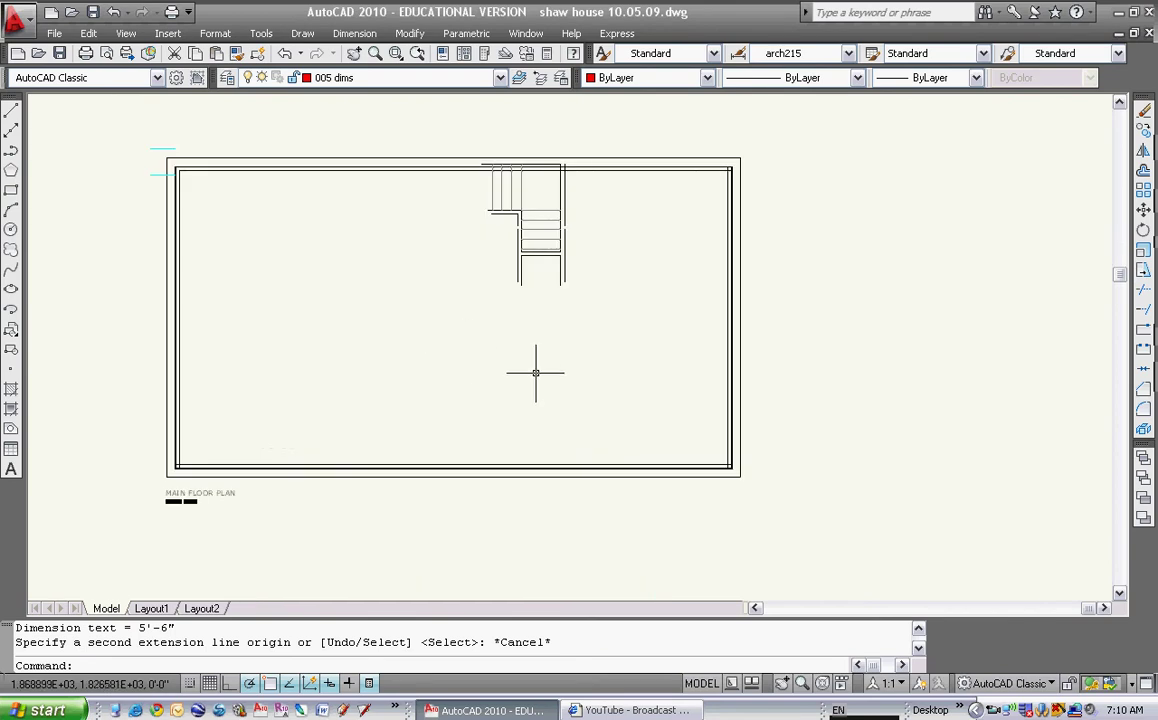
key("Escape")
left_click(12, 112)
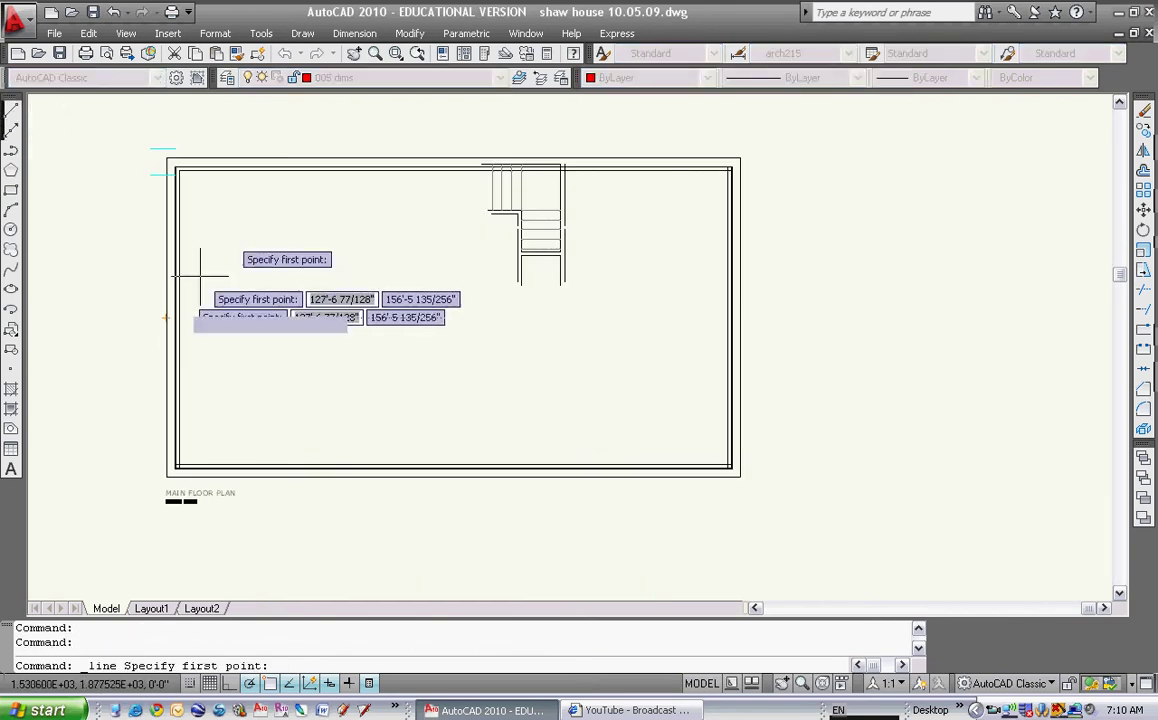
key("Escape")
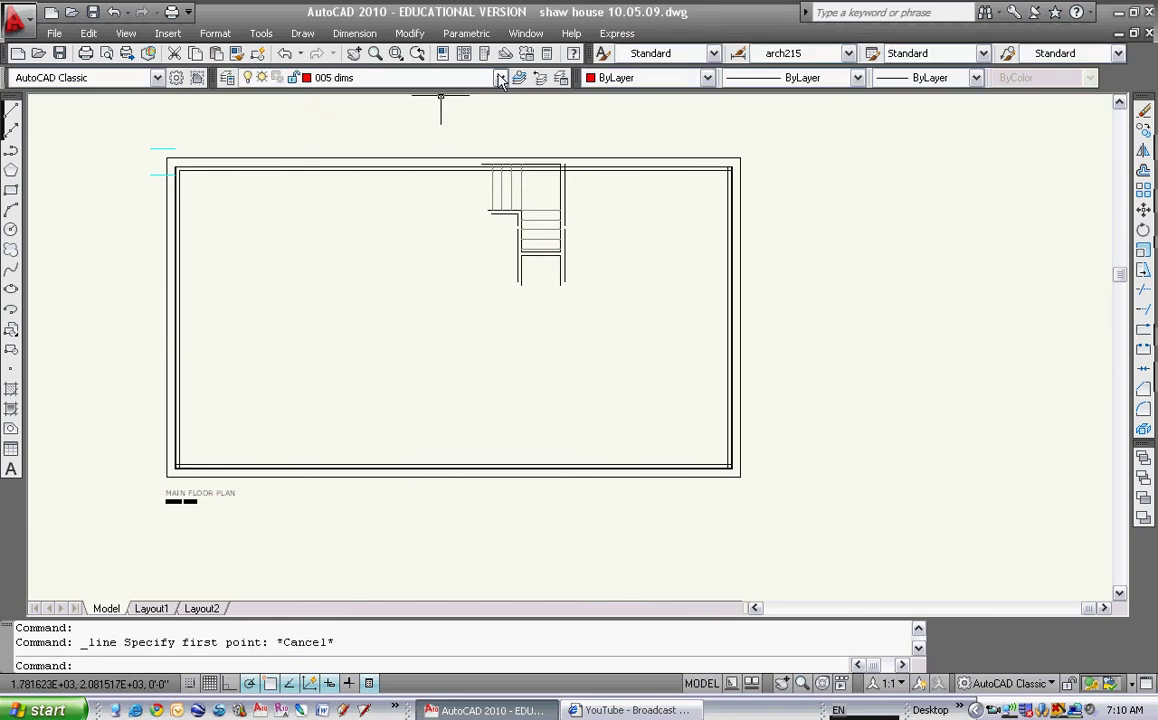
left_click(501, 80)
left_click(347, 139)
left_click(12, 112)
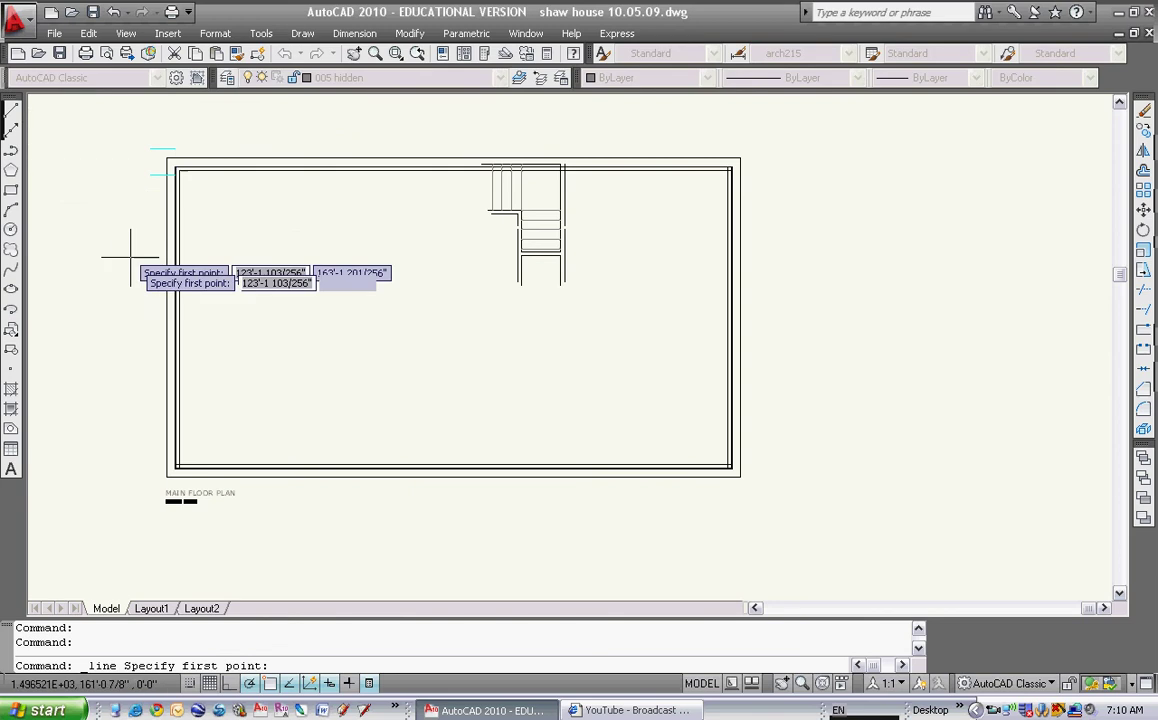
left_click(165, 318)
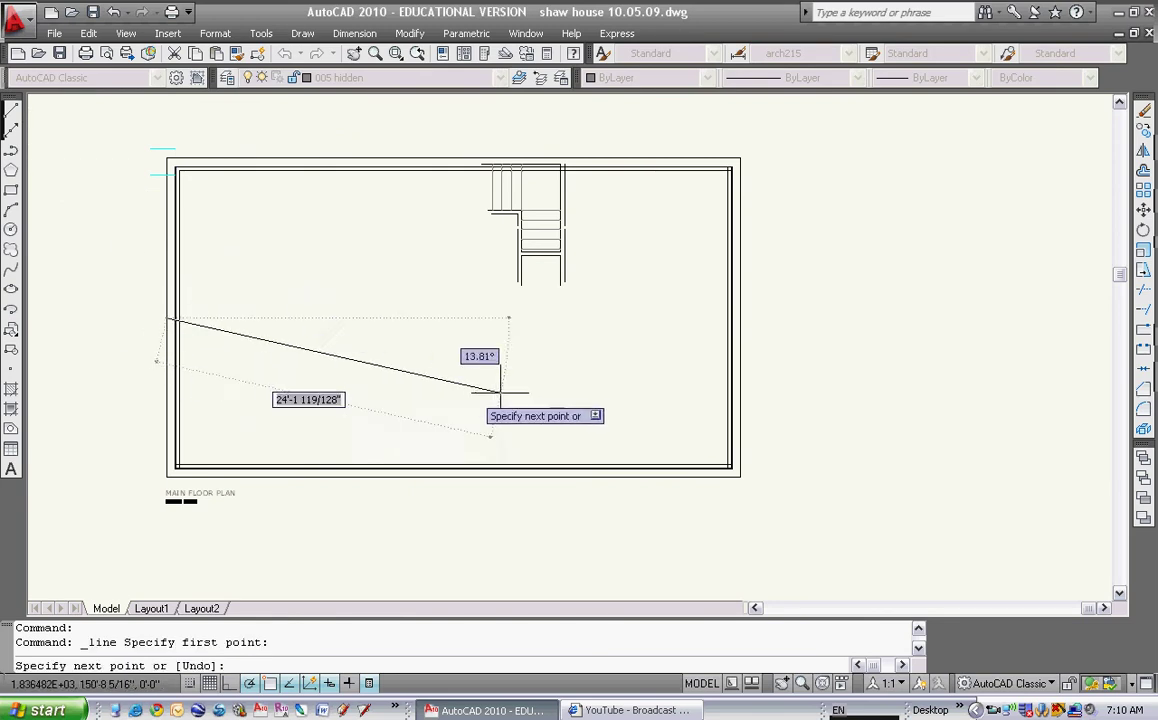
left_click(730, 318)
key("Escape")
middle_click_drag(620, 336, 589, 338)
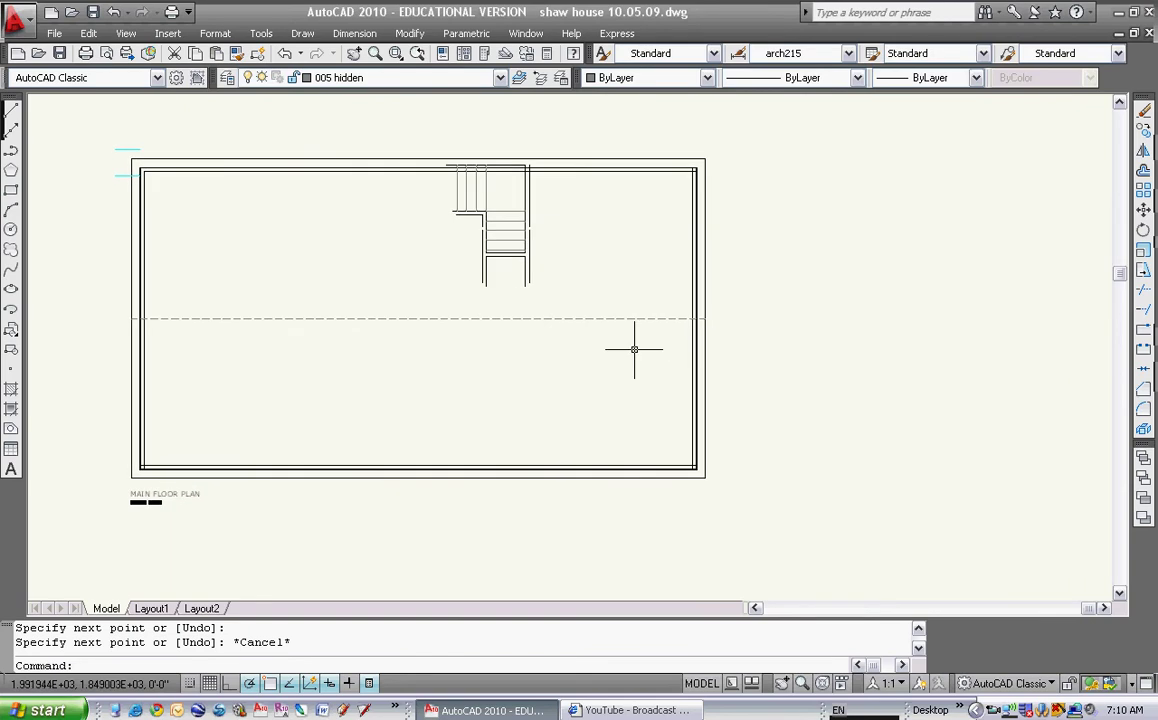
- Add a vertical linear dimension from the outer rectangle's upper corner to the end of the dashed centre line
left_click(355, 33)
left_click(413, 80)
left_click(704, 158)
left_click(704, 318)
left_click(641, 285)
key("Escape")
scroll(654, 246, "up", 5)
- Erase the vertical dimension between the rectangle's corner and the centre line
key("Escape")
type("e")
key("Return")
left_click(667, 246)
left_click(574, 305)
key("Return")
scroll(507, 291, "down", 6)
scroll(537, 350, "up", 2)
key("Escape")
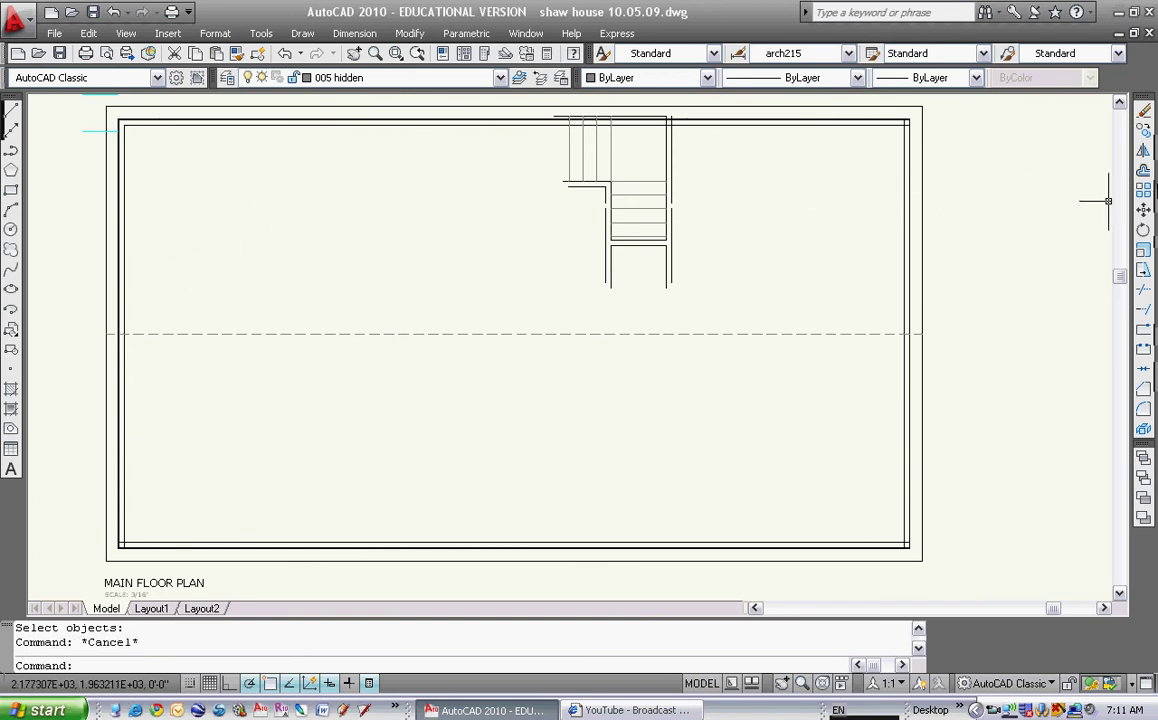
- Offset the outer rectangle's left side 10'6" into the plan
left_click(1145, 172)
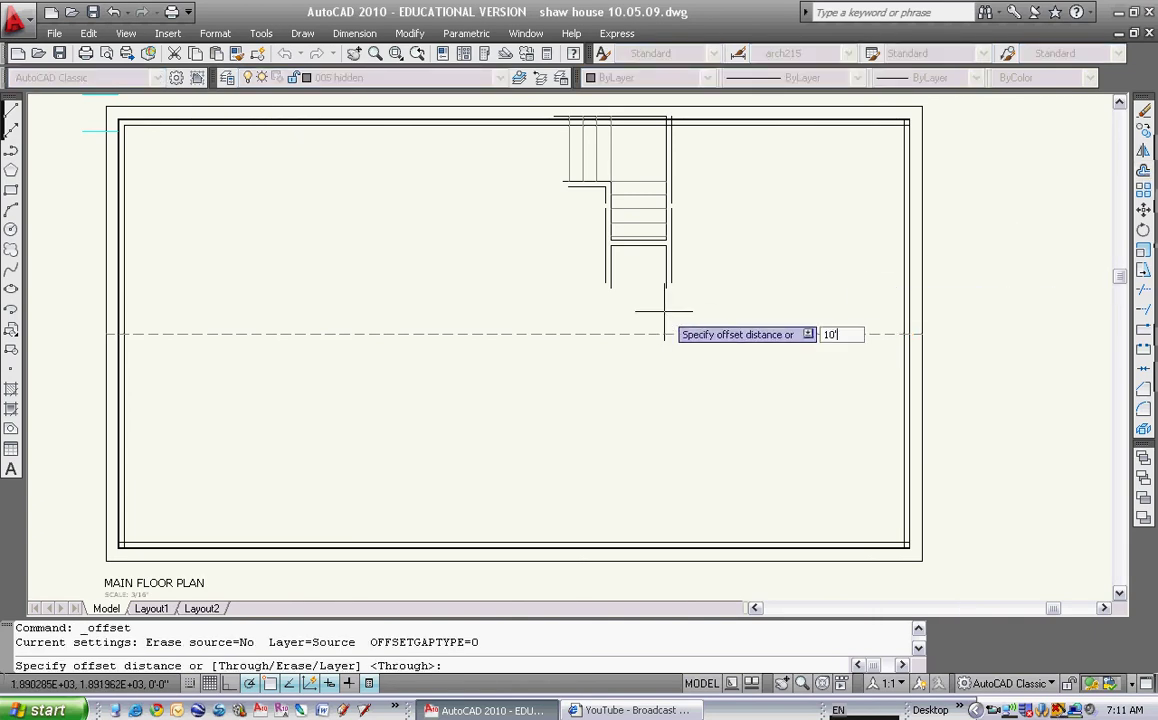
type("10'6")
key("Return")
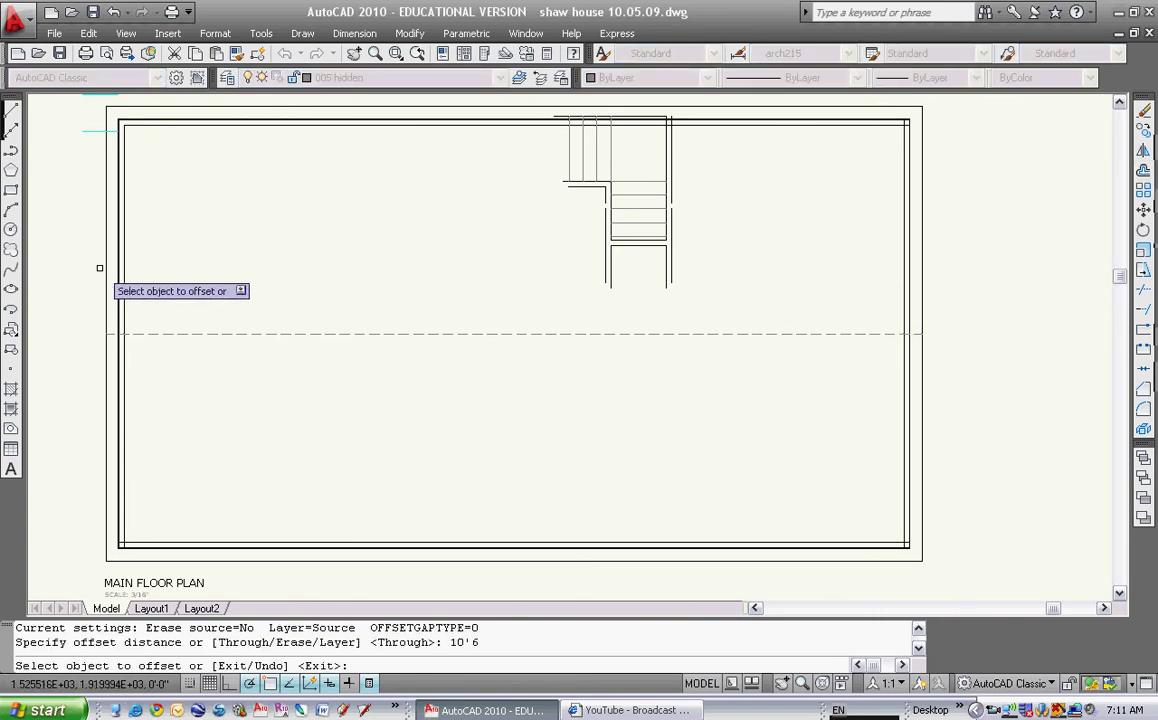
left_click(104, 266)
left_click(427, 323)
key("Escape")
- Offset the new vertical line 11'6" to the right, and offset that copy by the same distance again
left_click(1144, 172)
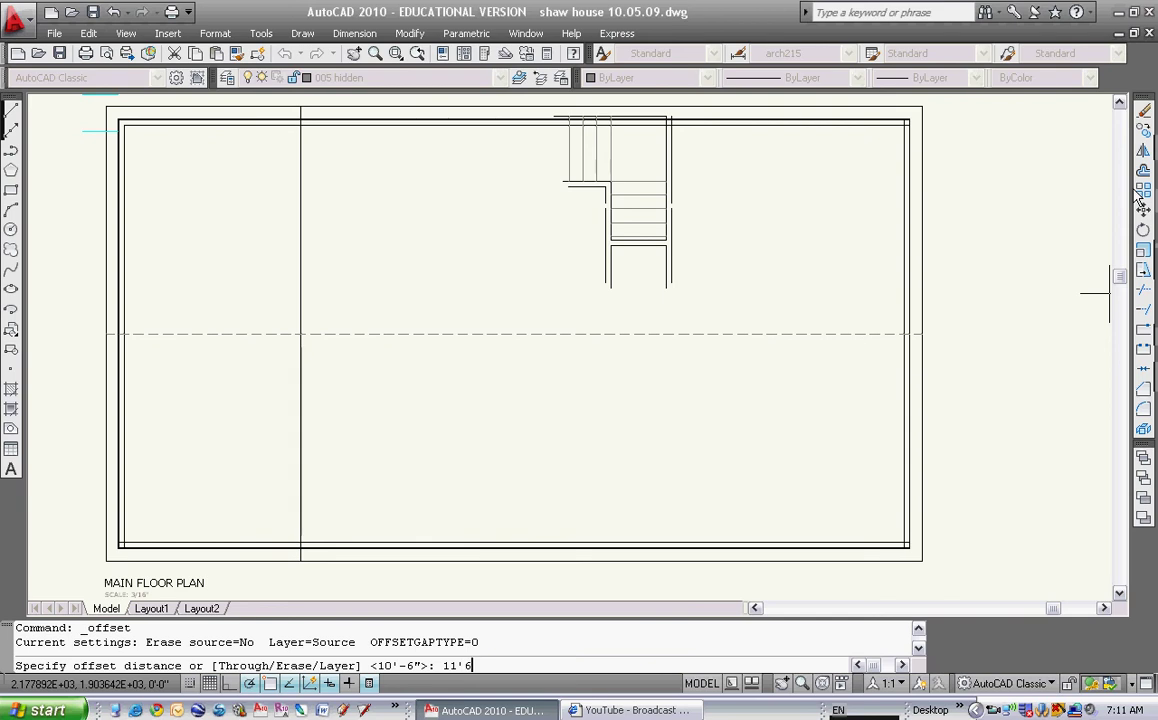
type("11'6")
key("Return")
left_click(301, 262)
left_click(578, 332)
left_click(514, 302)
left_click(778, 315)
key("Escape")
- Add a horizontal linear dimension from the last offset line to the outer rectangle's right side along the centre line
left_click(354, 33)
left_click(354, 80)
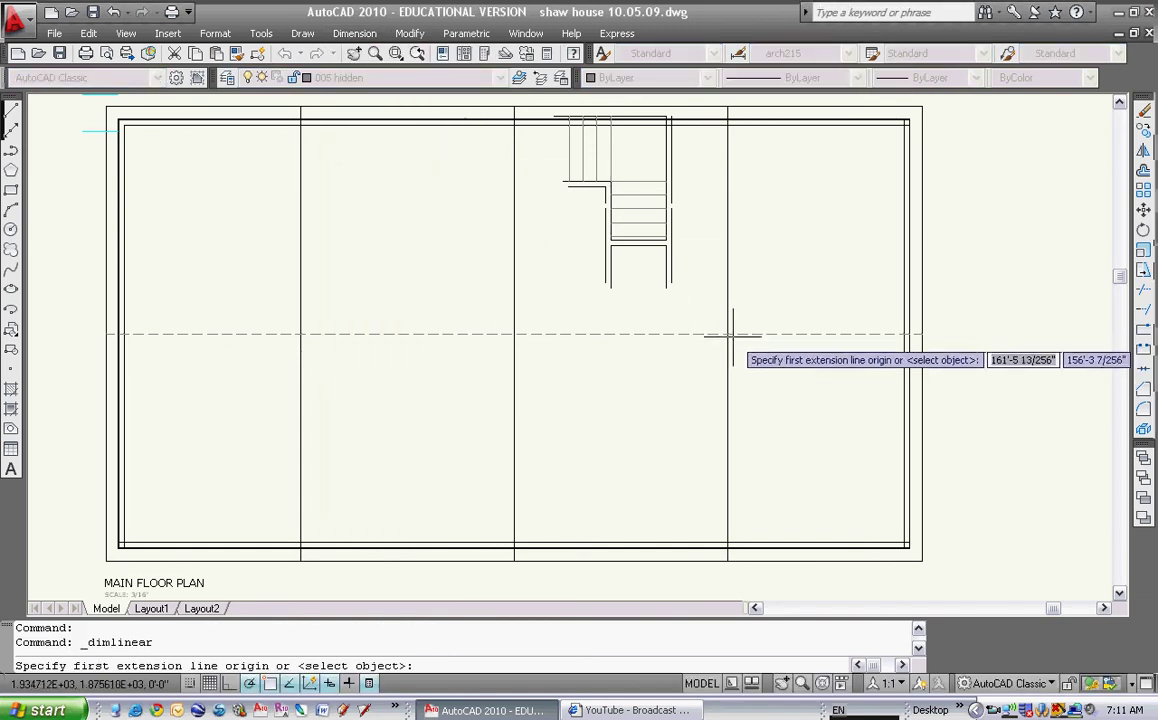
left_click(729, 335)
left_click(920, 333)
left_click(845, 297)
scroll(832, 292, "up", 5)
- Erase the horizontal dimension between the last offset line and the outer rectangle
key("Escape")
type("e")
key("Return")
left_click(758, 256)
left_click(726, 296)
key("Return")
scroll(588, 380, "down", 5)
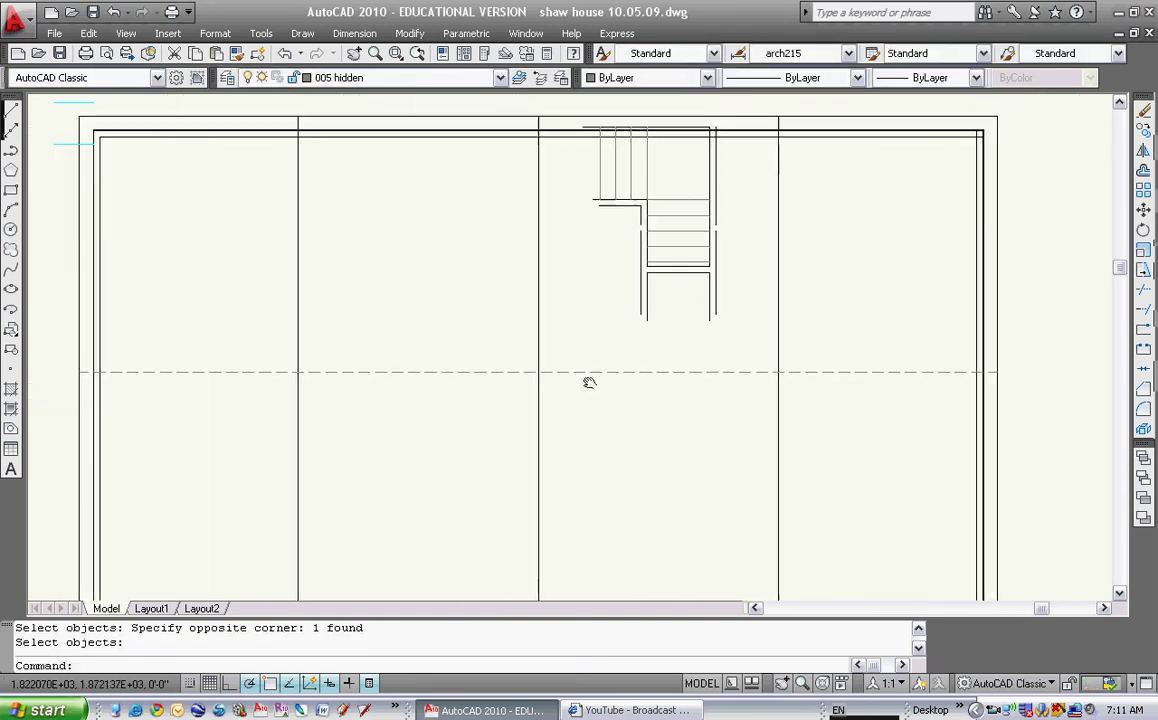
middle_click_drag(352, 380, 388, 362)
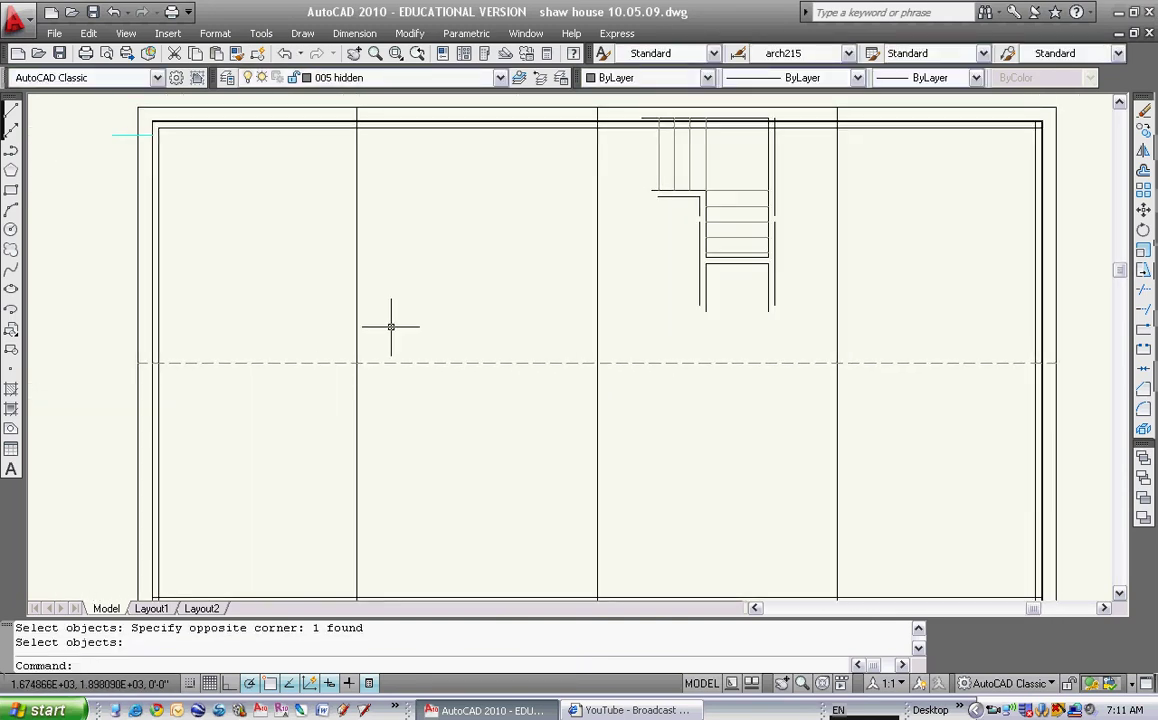
left_click(398, 312)
left_click(350, 345)
key("Escape")
key("Escape")
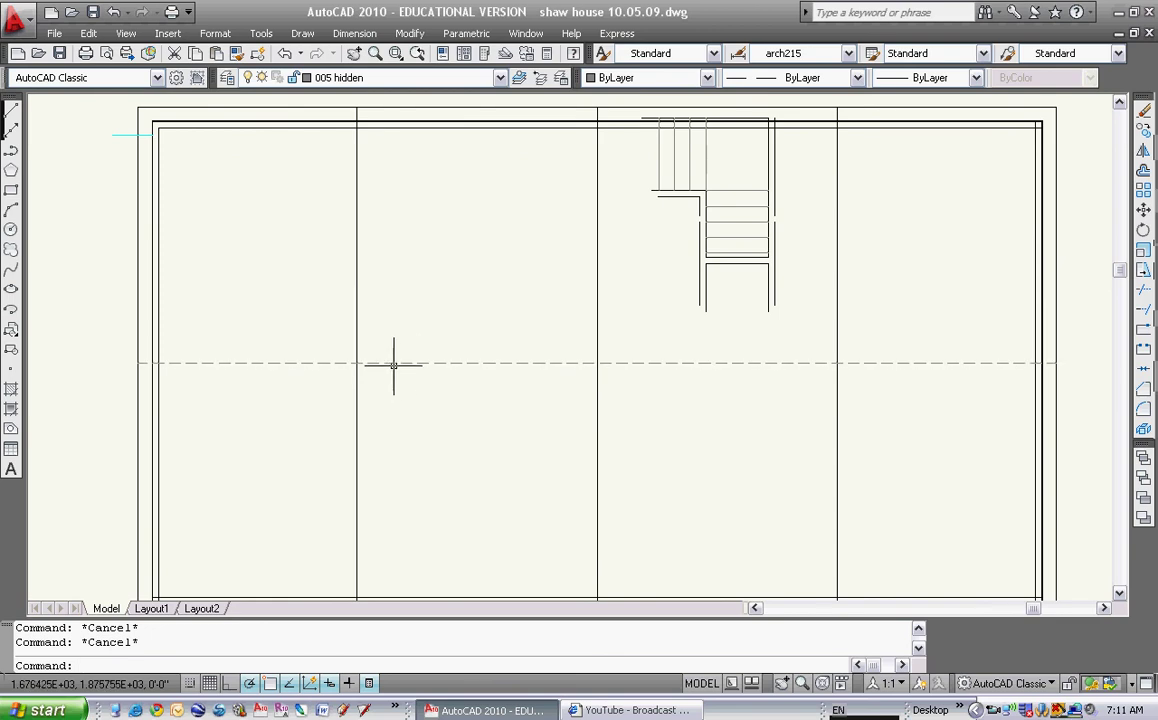
- Offset the first interior vertical line and the dashed centre line 18" to both sides of their intersection
type("o")
key("Return")
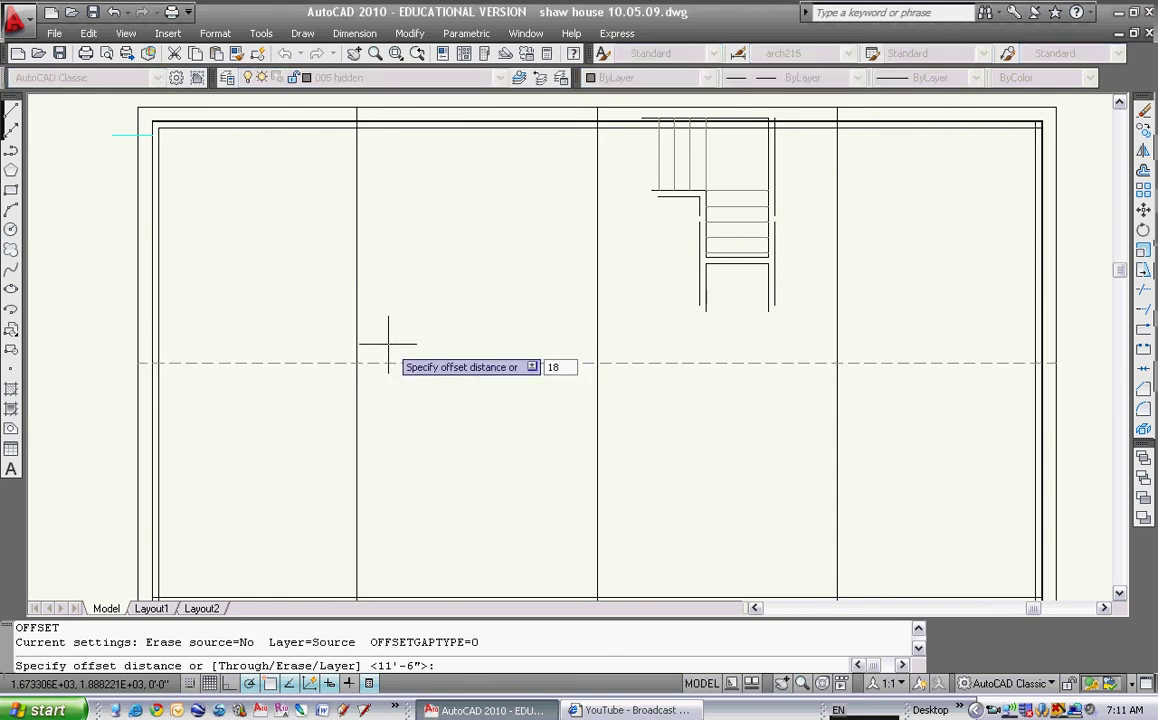
key("Return")
left_click(357, 321)
left_click(406, 315)
left_click(419, 363)
left_click(418, 440)
left_click(357, 416)
left_click(310, 385)
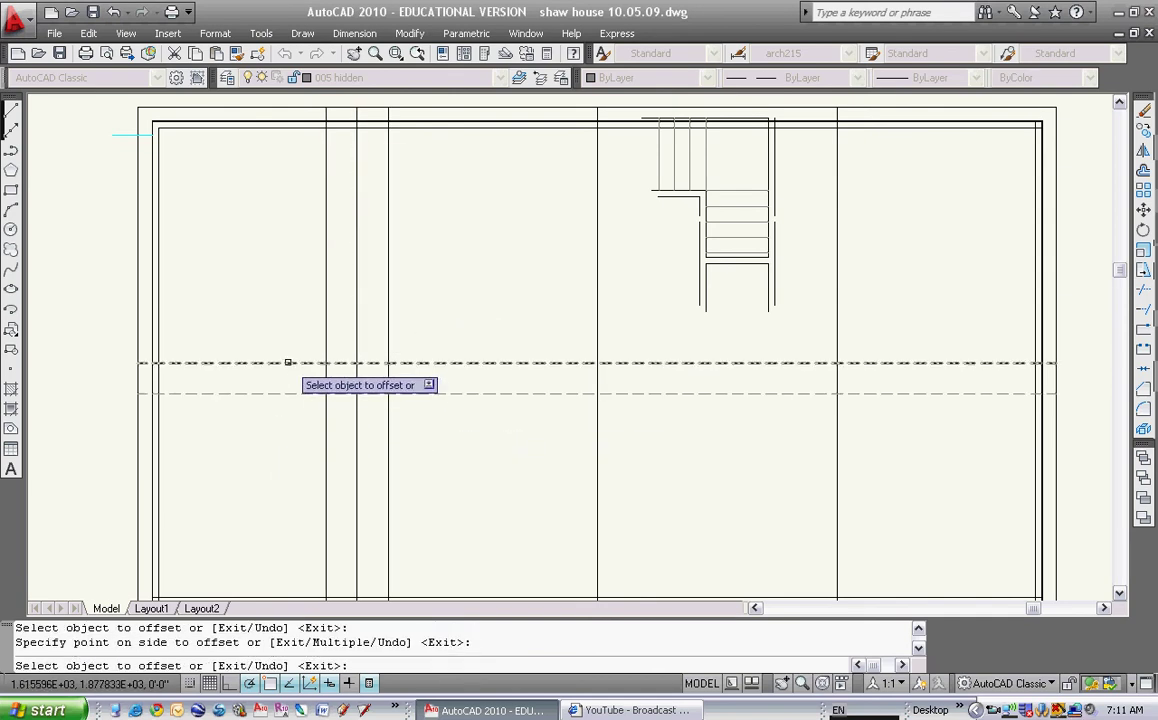
left_click(288, 363)
left_click(305, 305)
key("Escape")
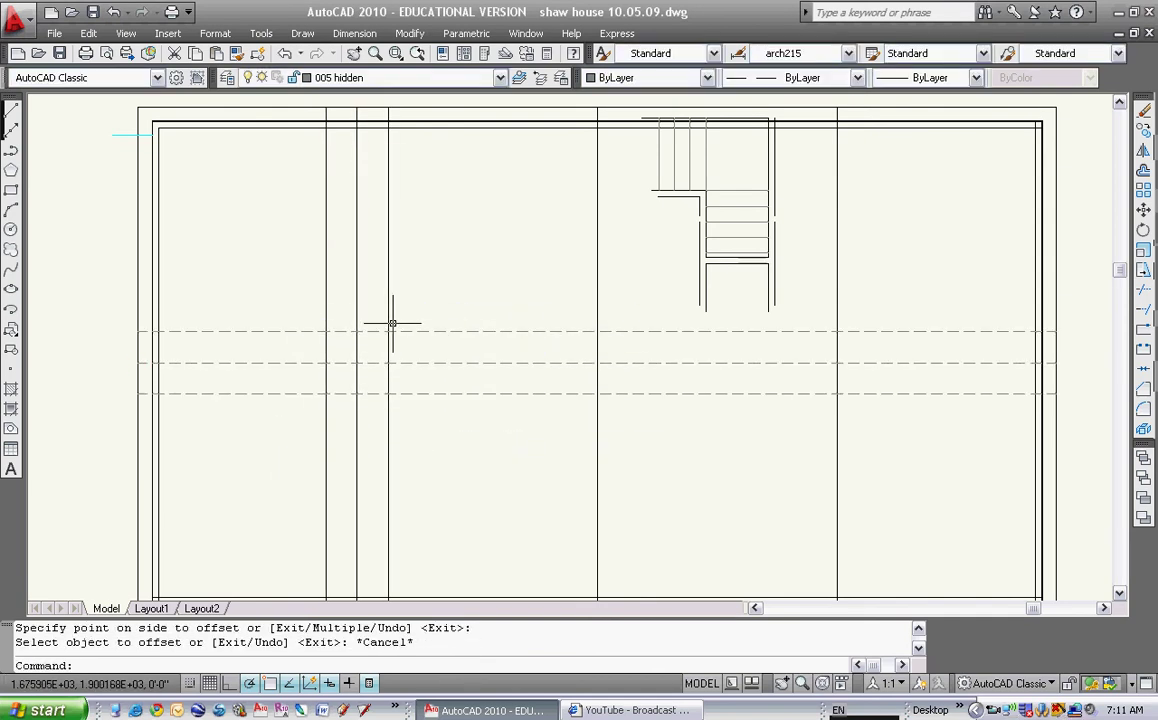
- Fillet the four offset lines with radius 0 to form a closed square around the first intersection
key("Return")
left_click(372, 331)
left_click(389, 345)
key("Return")
left_click(389, 348)
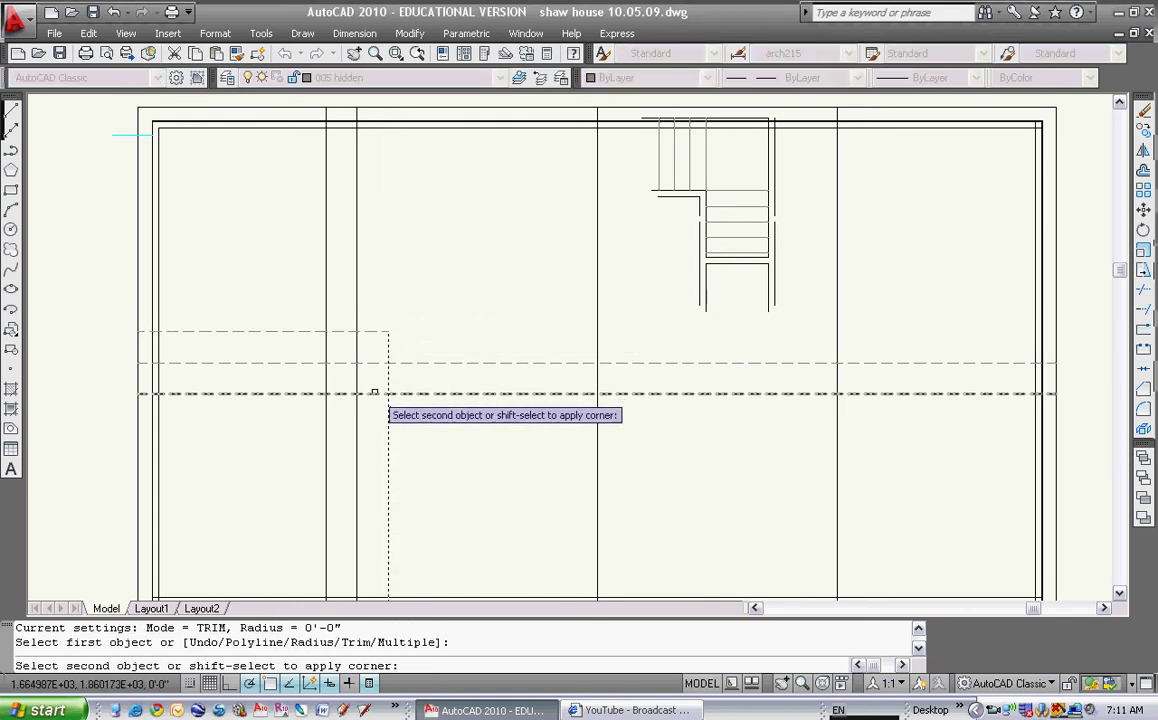
left_click(370, 393)
key("Return")
left_click(341, 394)
left_click(326, 372)
key("Return")
left_click(336, 331)
left_click(326, 360)
key("Return")
key("Escape")
- Match the properties of the square's dashed upper side onto its remaining sides at the first intersection
left_click(237, 53)
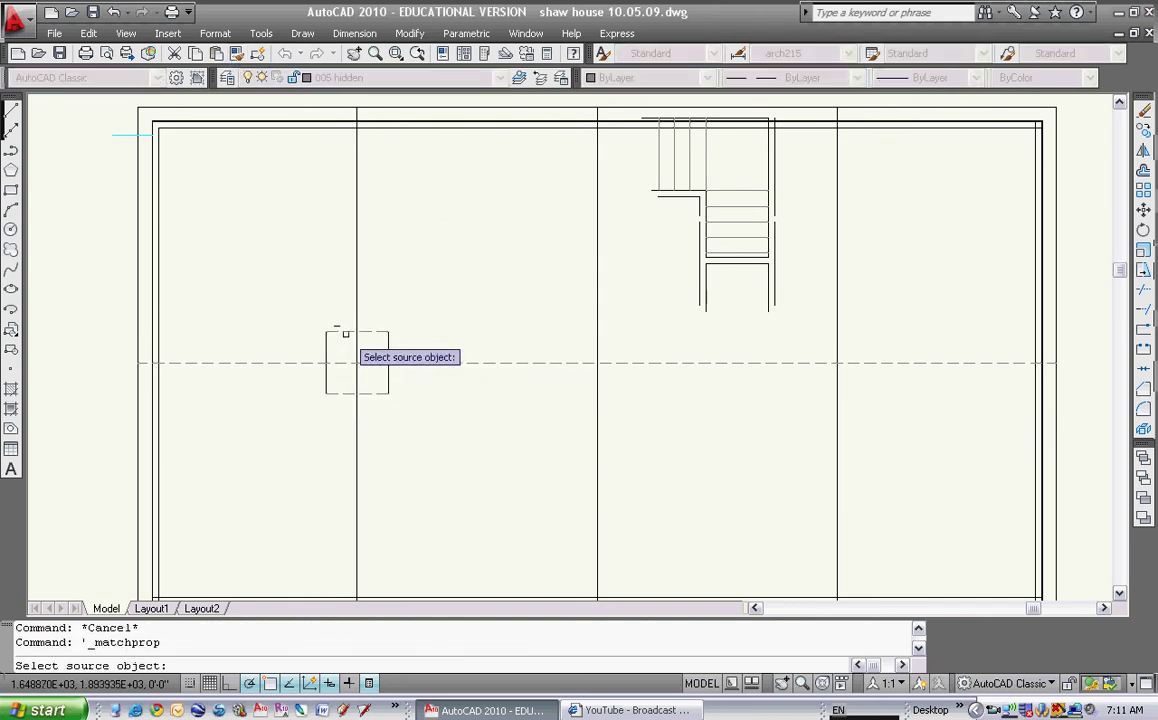
left_click(339, 331)
left_click(272, 270)
left_click(437, 423)
key("Return")
key("Escape")
key("Escape")
middle_click_drag(446, 390, 487, 391)
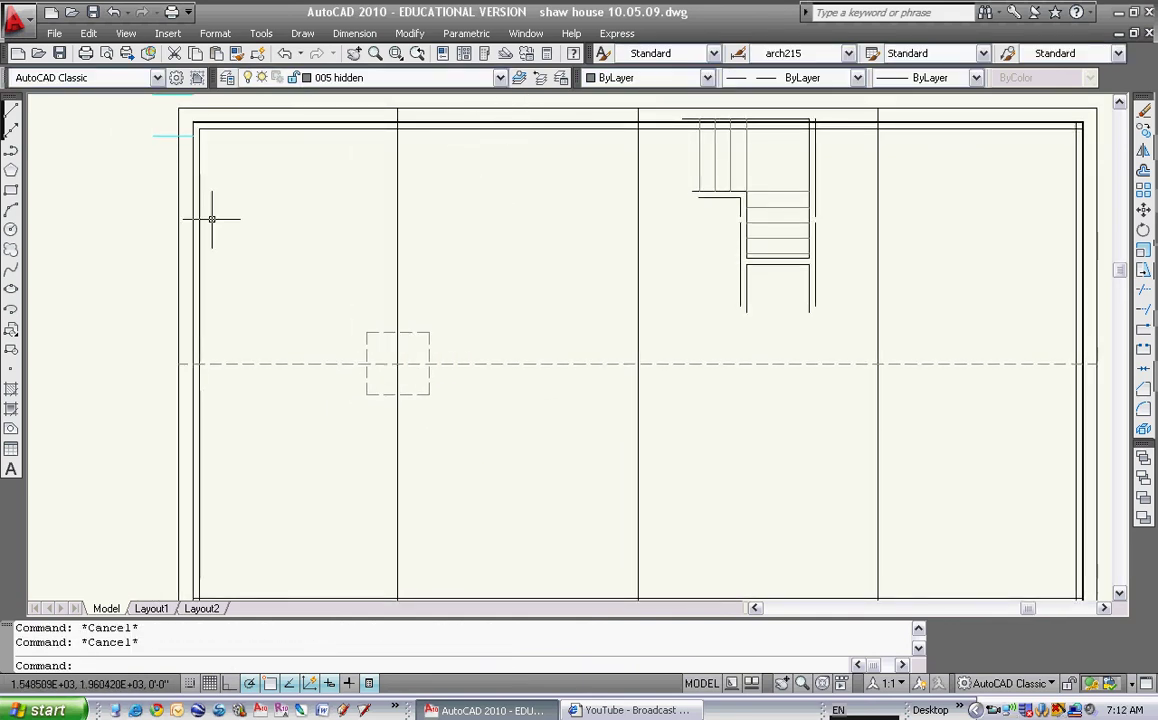
- Make 005 other the current layer and draw a circle of radius 1.5 at the centre of the dashed square
left_click(500, 78)
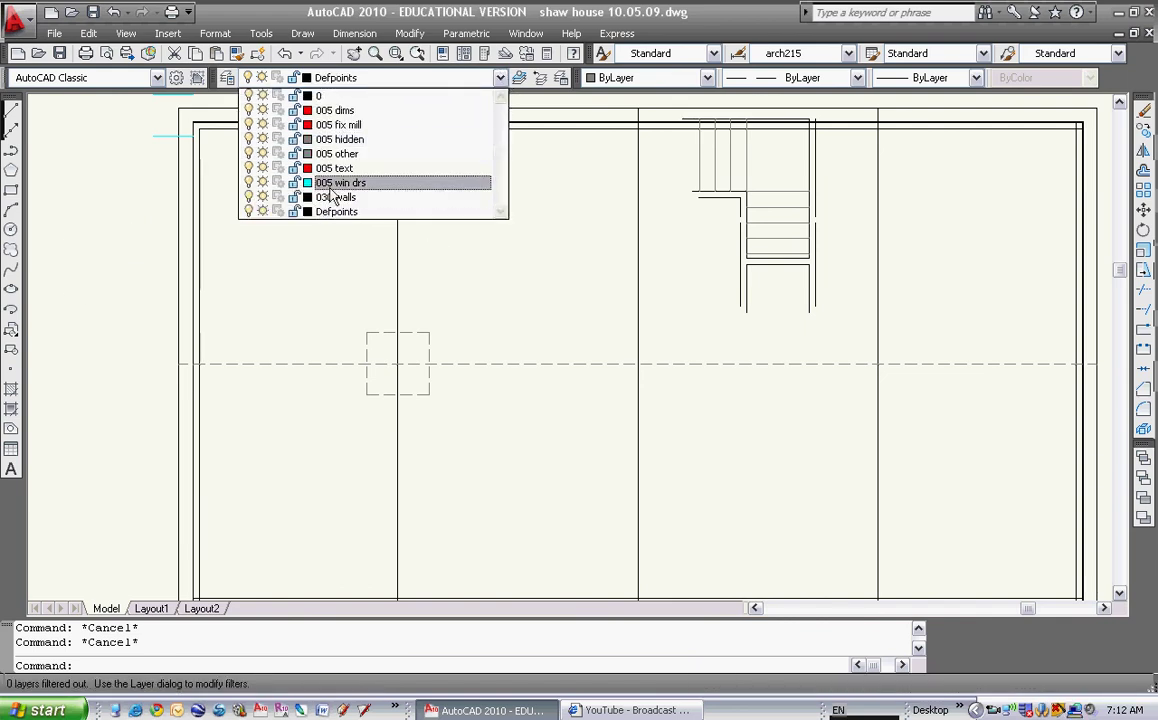
left_click(318, 152)
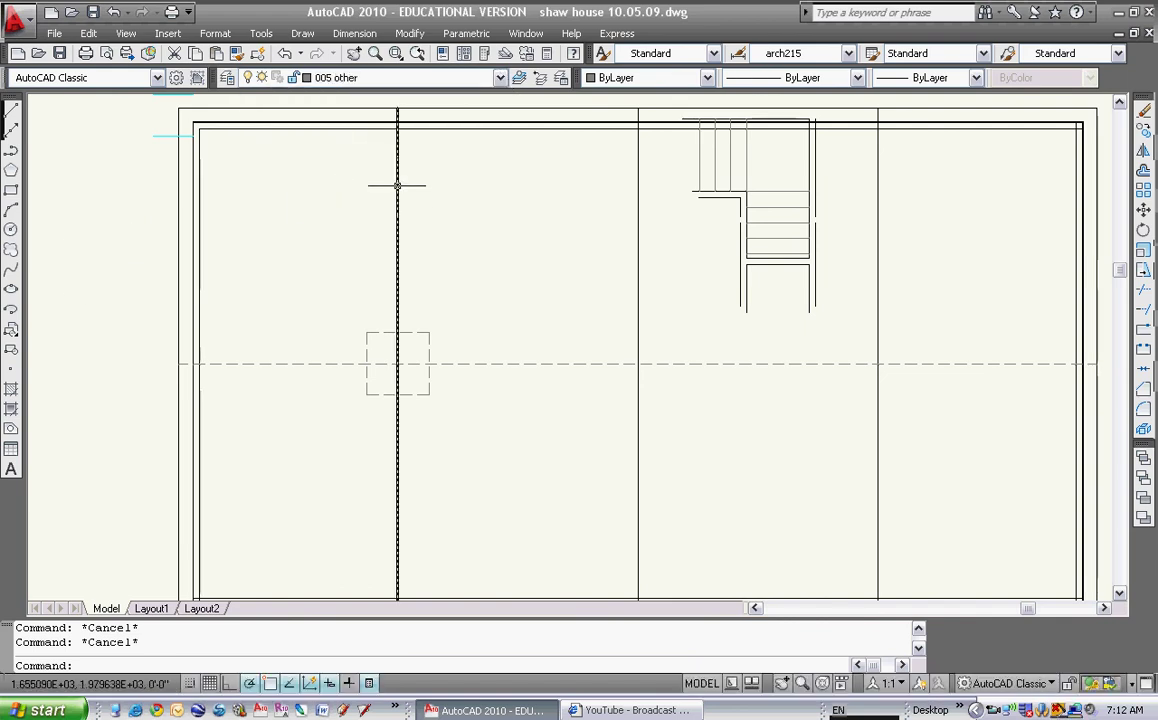
left_click(11, 230)
scroll(380, 360, "up", 3)
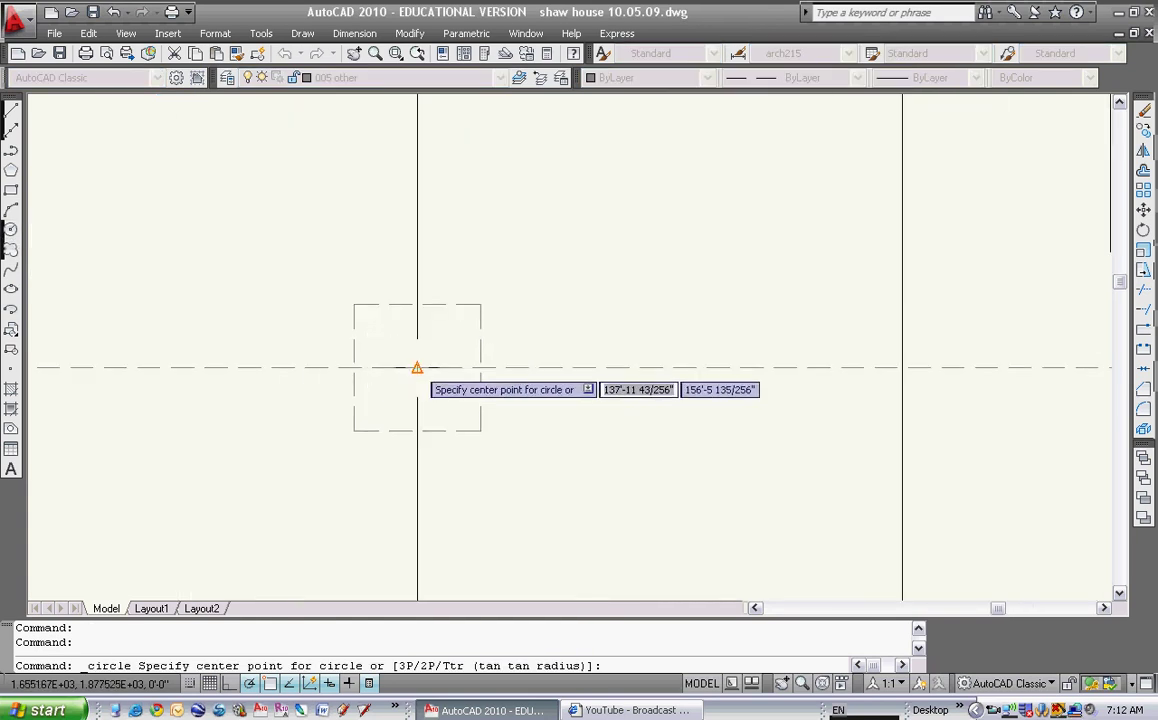
left_click(417, 368)
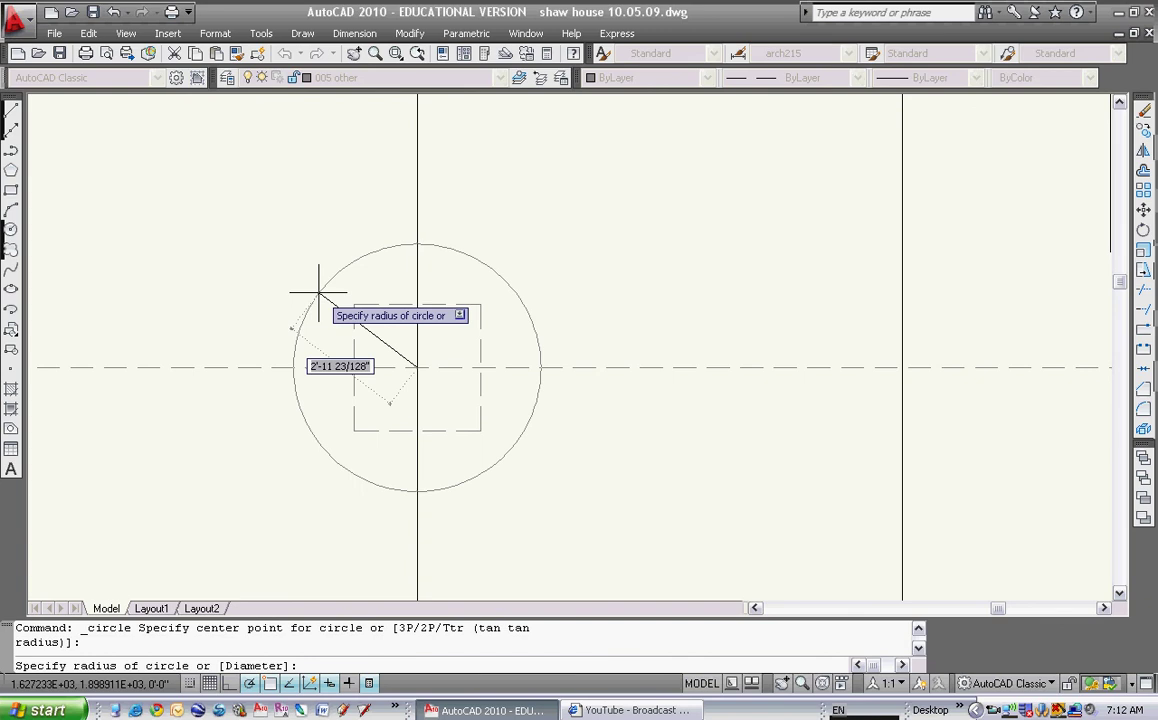
type("1.5")
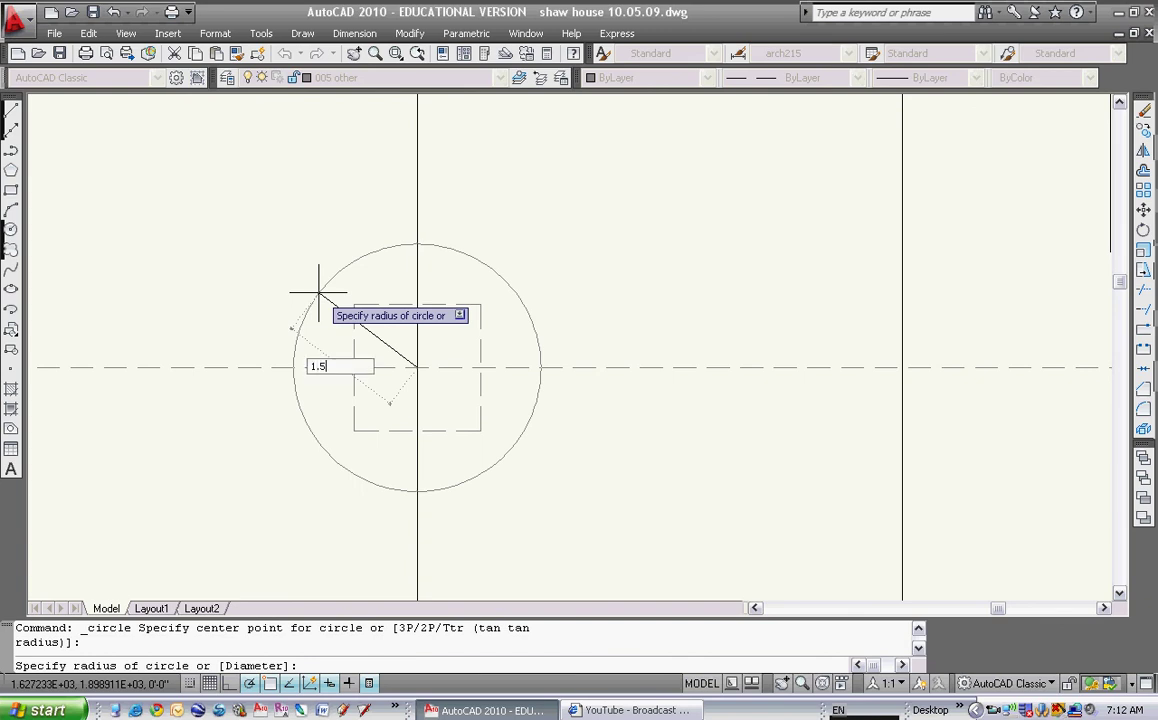
key("Return")
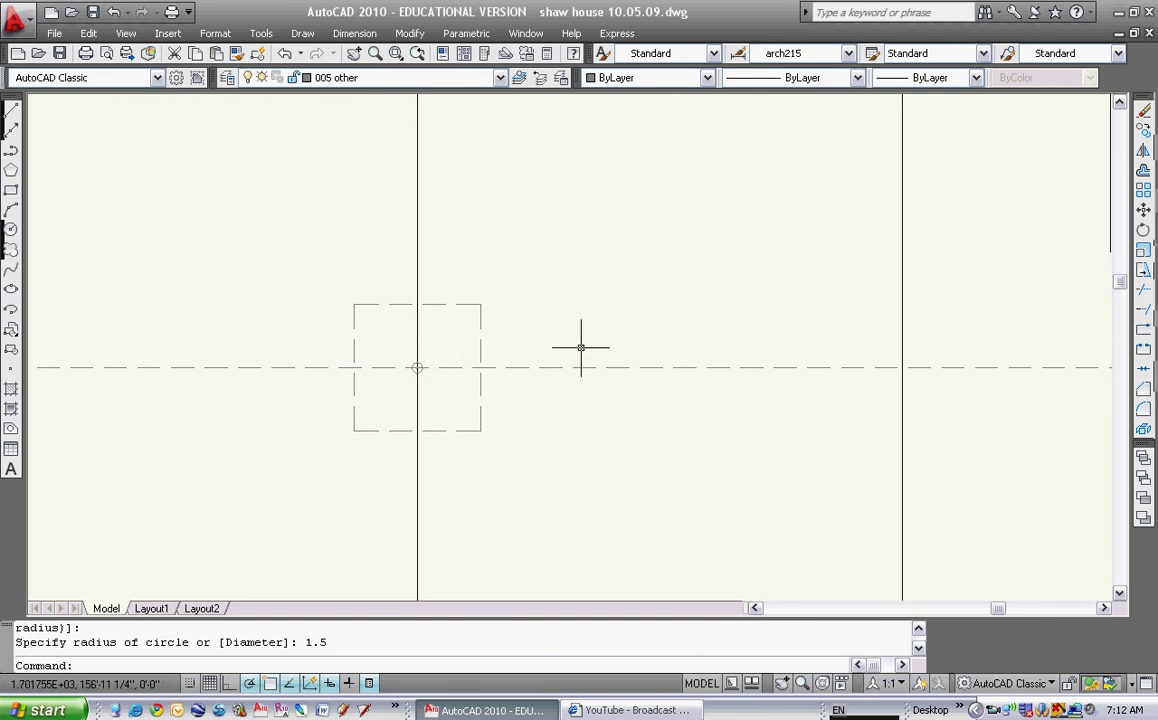
- Copy the dashed square and its circle from the circle's centre to the other two intersections on the centre line
middle_click_drag(510, 396, 452, 356)
key("Escape")
left_click(1144, 131)
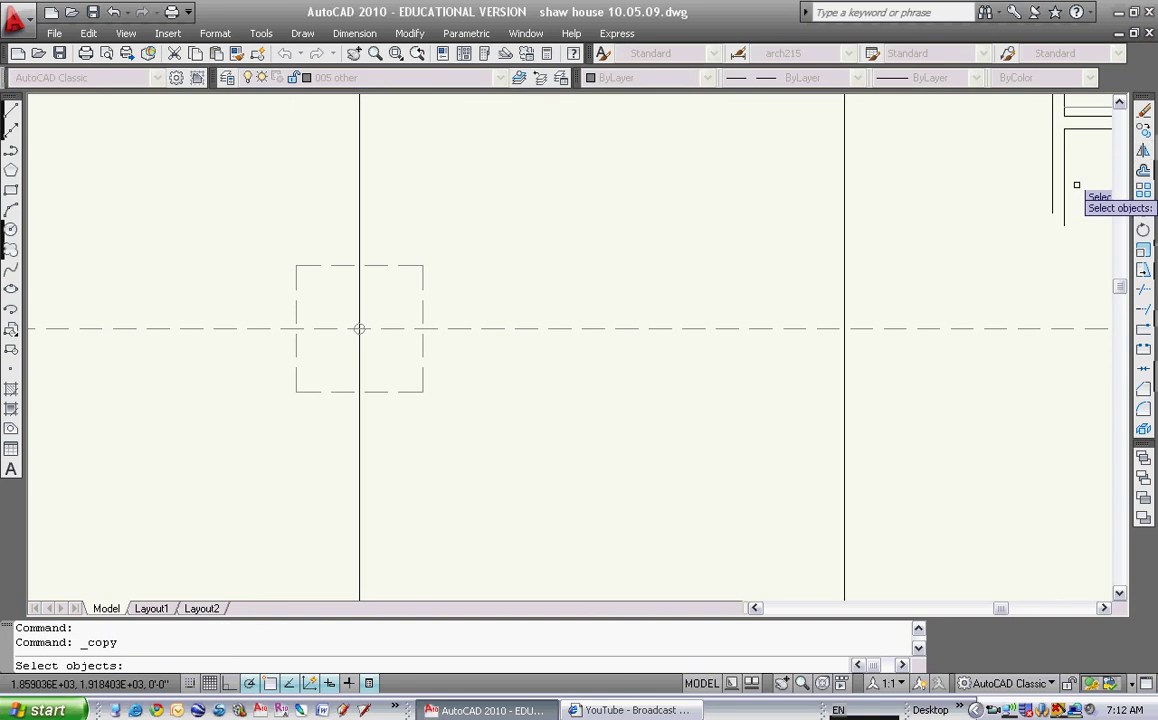
left_click(259, 241)
left_click(496, 431)
key("Return")
scroll(360, 326, "up", 3)
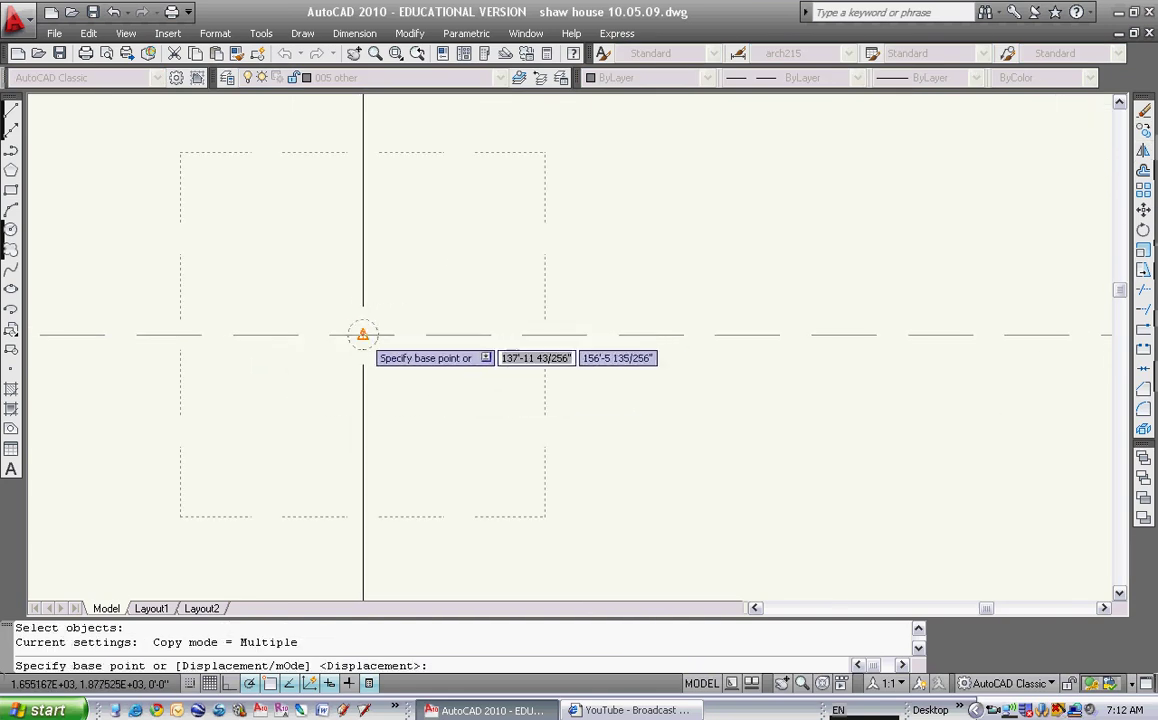
left_click(366, 333)
scroll(543, 427, "down", 3)
middle_click_drag(734, 420, 463, 407)
left_click(719, 364)
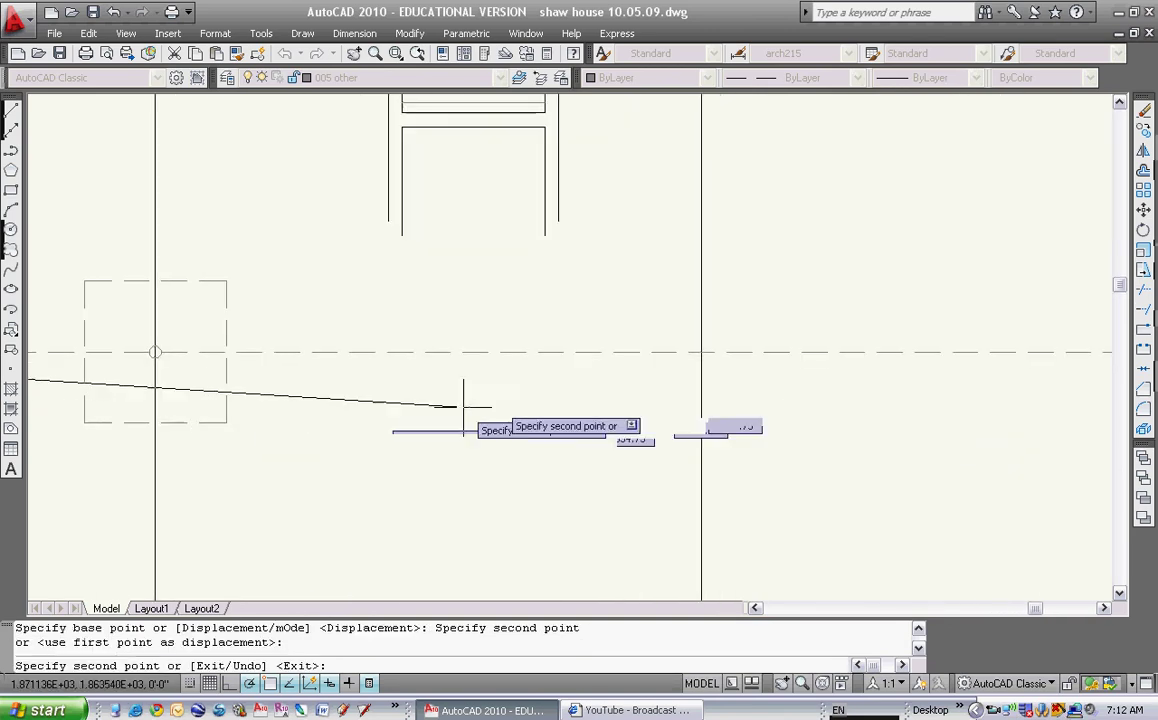
left_click(700, 351)
key("Escape")
- Erase the three interior vertical construction lines that run through the squares
scroll(600, 420, "down", 3)
key("Escape")
type("e")
key("Return")
left_click(648, 453)
left_click(205, 497)
key("Return")
middle_click_drag(252, 480, 408, 448)
left_click(297, 345)
left_click(393, 362)
key("Escape")
key("Escape")
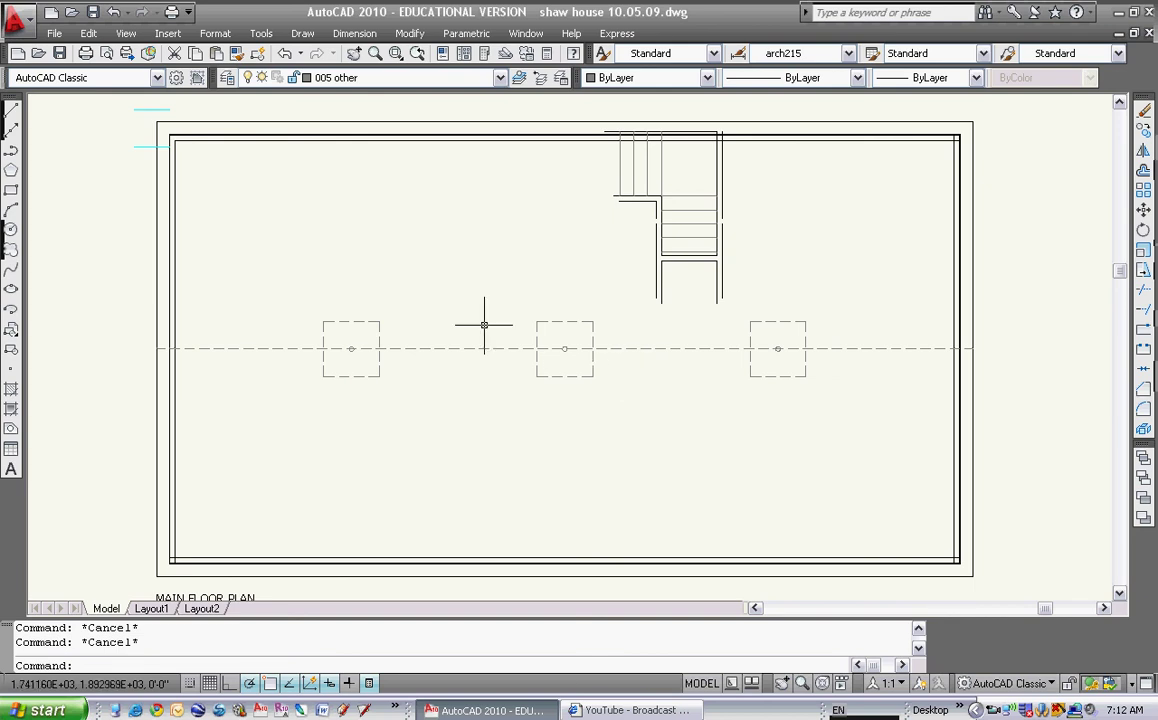
left_click(612, 305)
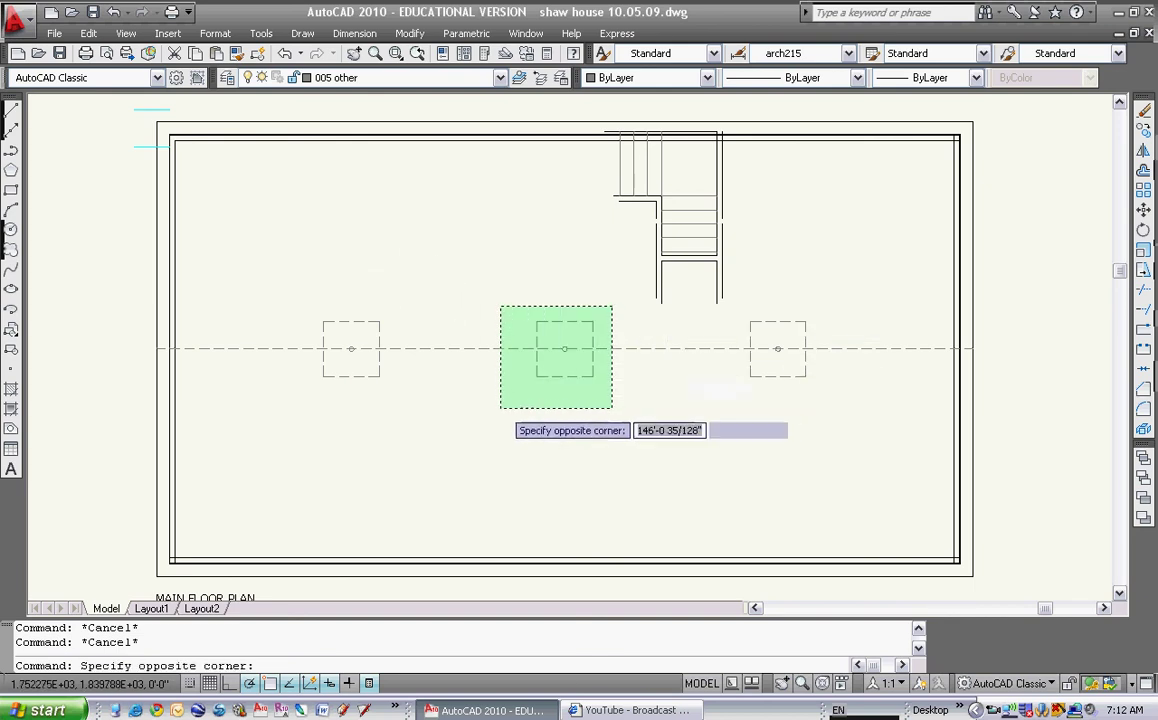
left_click(507, 405)
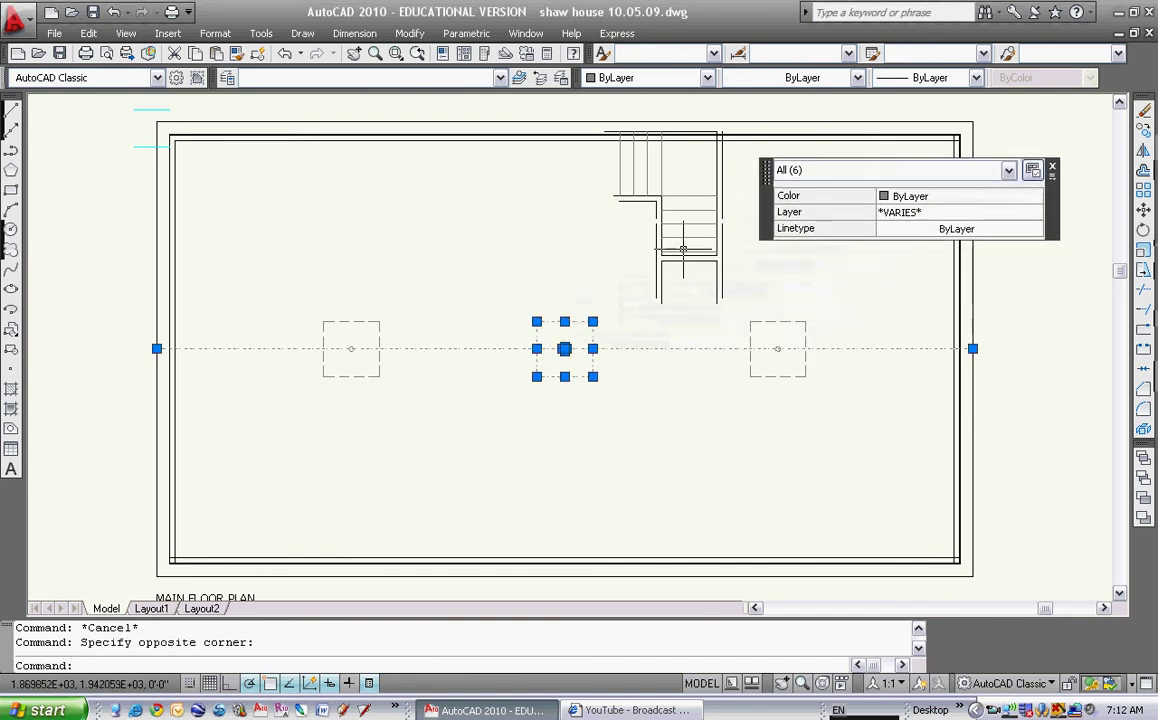
key("Escape")
key("Escape")
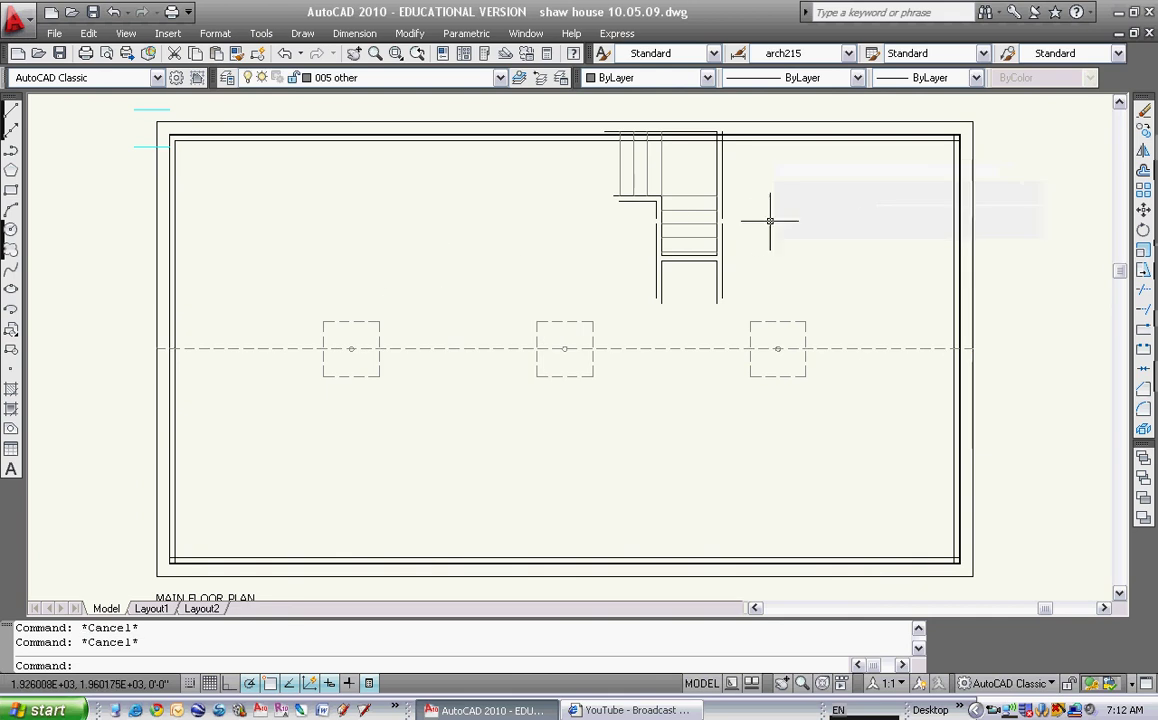
- Copy the middle square and its circle, excluding the dashed centre line, to the empty area below the centre line
left_click(1146, 142)
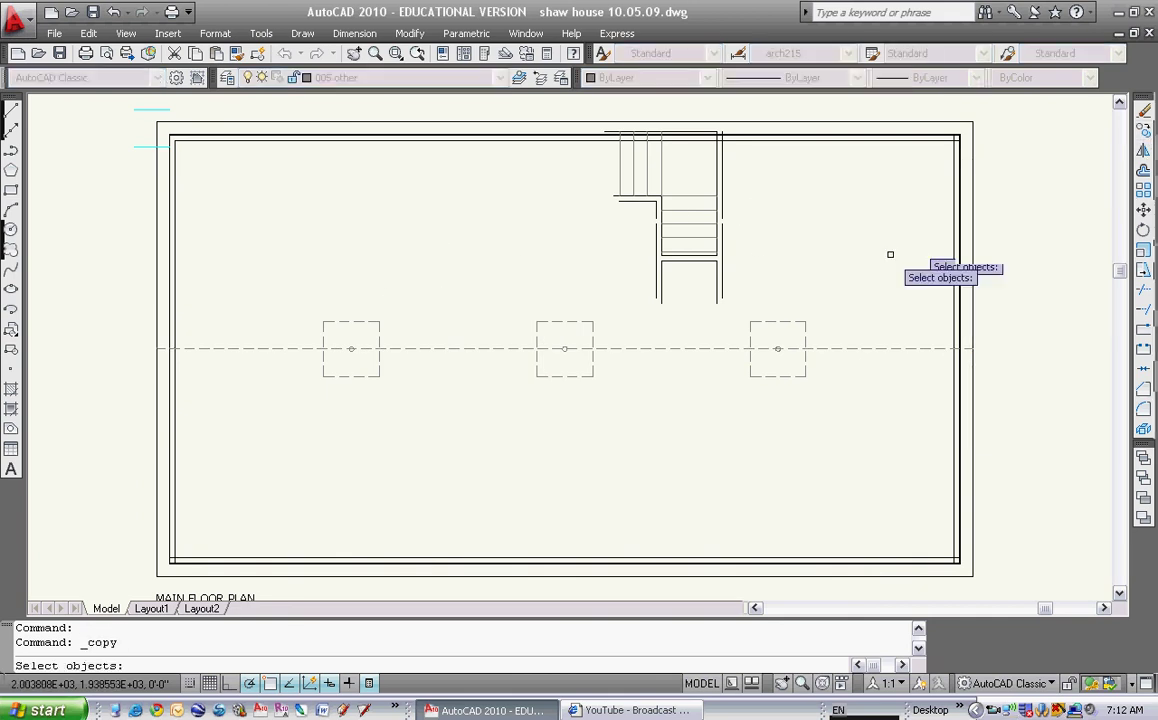
left_click(612, 305)
left_click(512, 404)
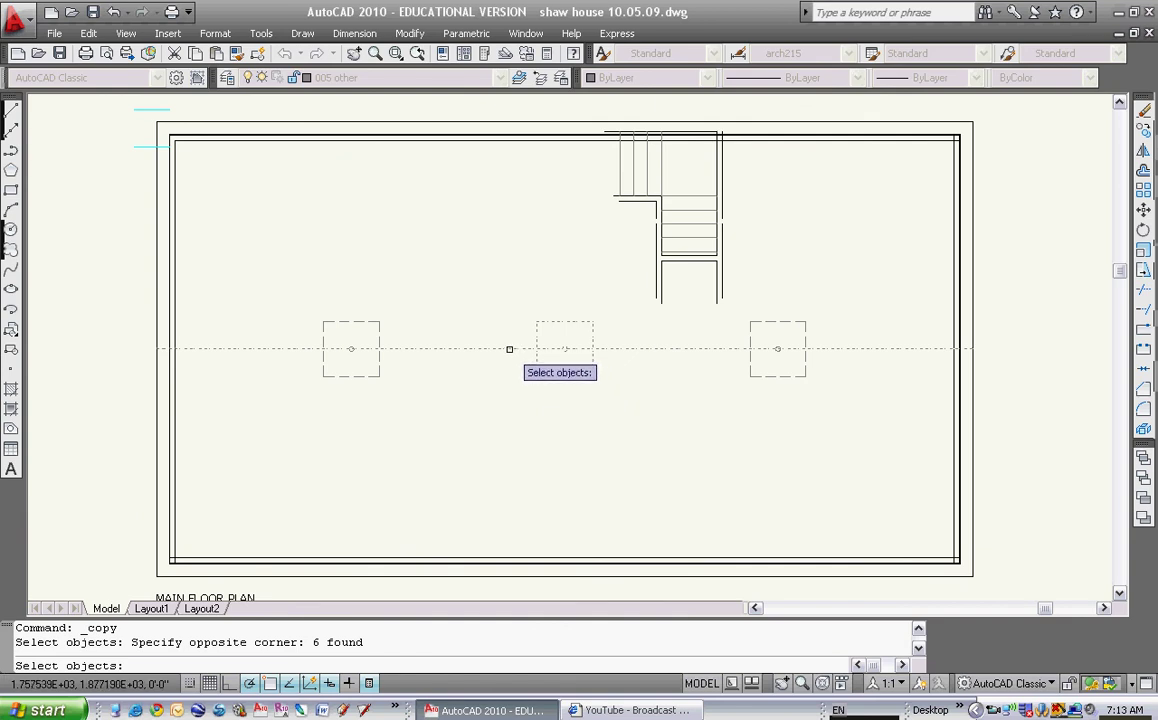
left_click(509, 349, "shift")
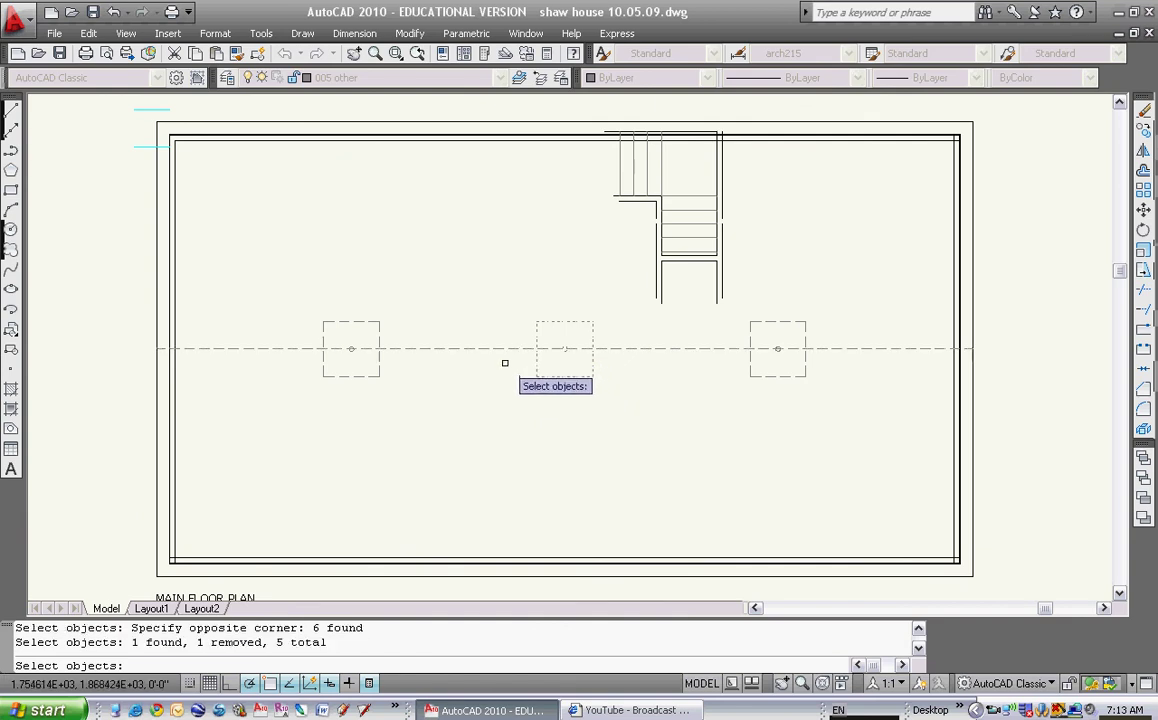
key("Return")
left_click(569, 427)
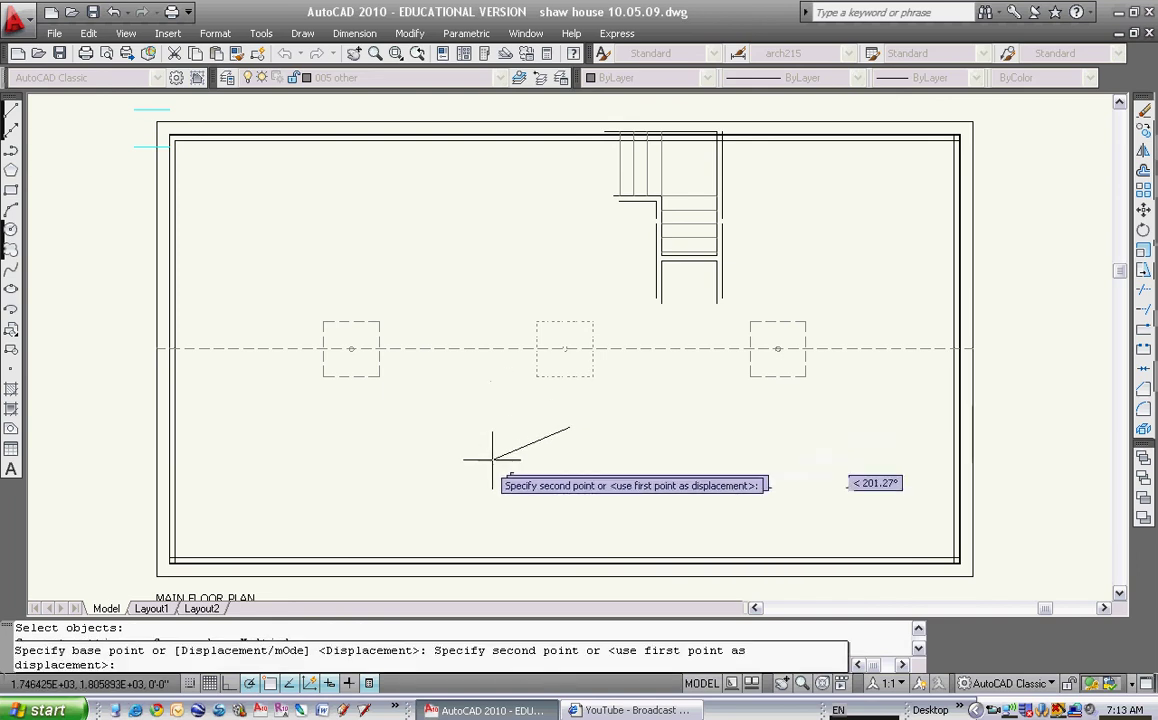
left_click(490, 519)
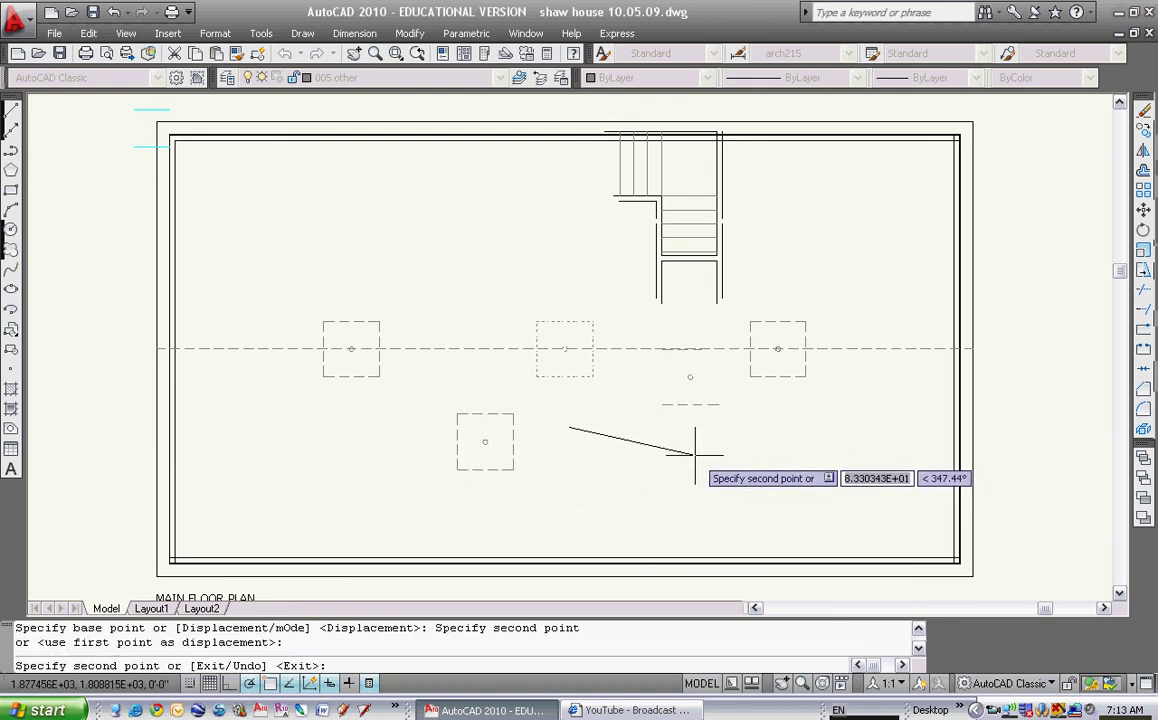
key("Escape")
key("Escape")
- Erase the copied square and circle below the centre line
type("e")
key("Return")
left_click(426, 401)
left_click(537, 509)
key("Return")
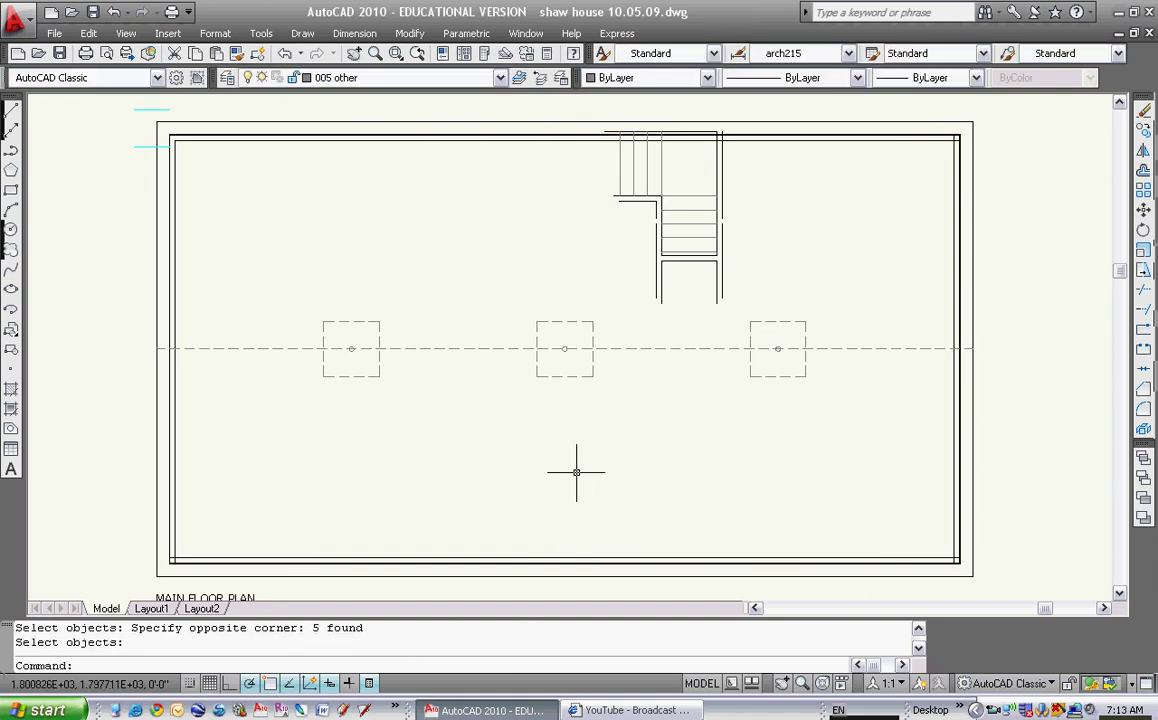